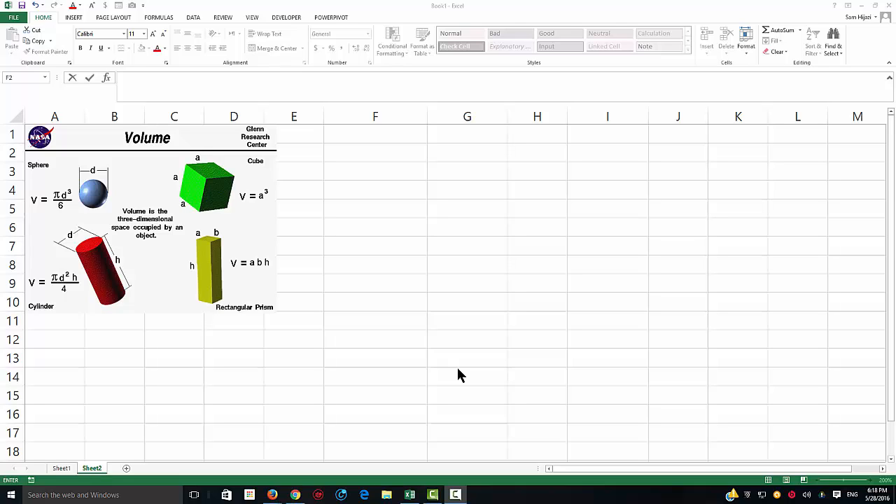
- Check the worksheet's row limit by going to the last row of column F and selecting it, and return to the first row
click(230, 233)
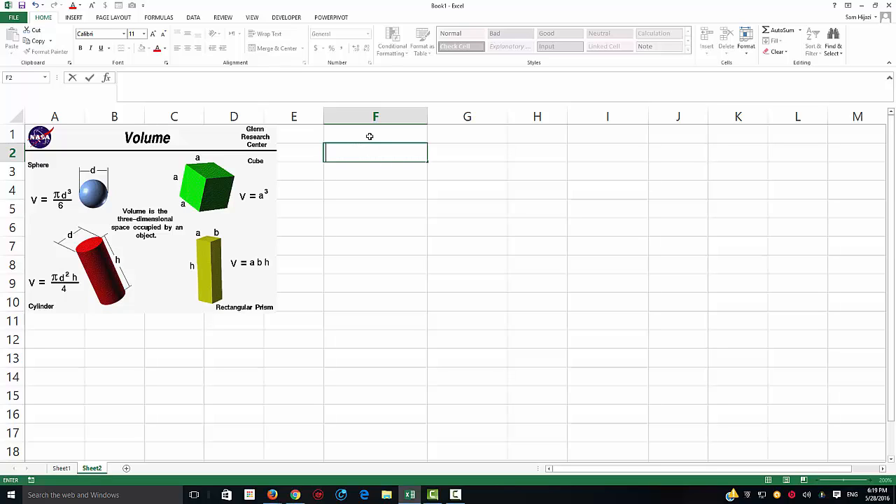
click(369, 139)
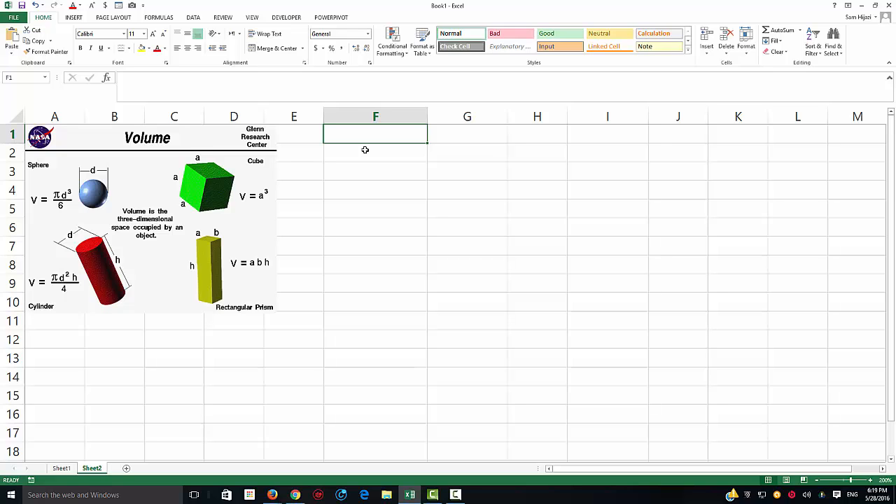
key(ctrl+Down)
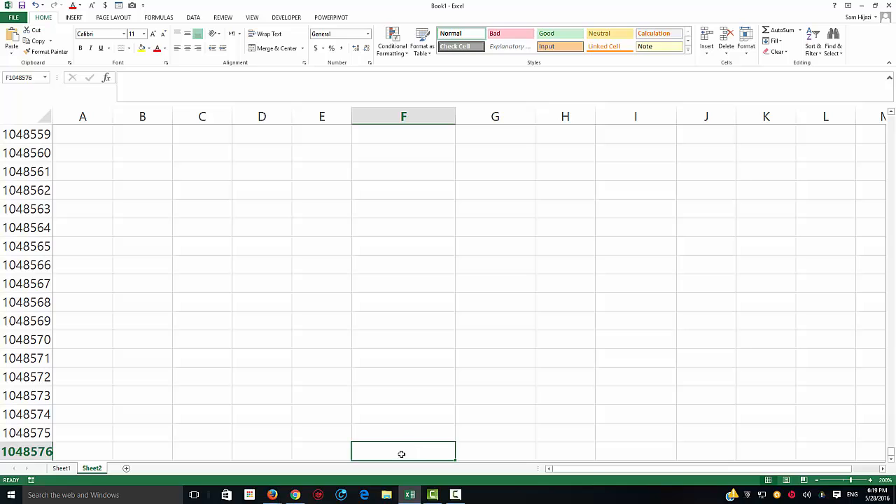
click(33, 455)
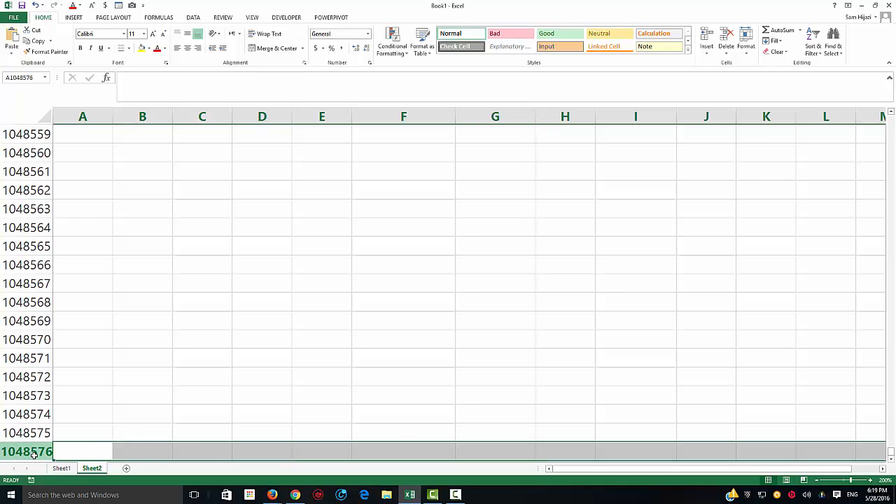
click(411, 453)
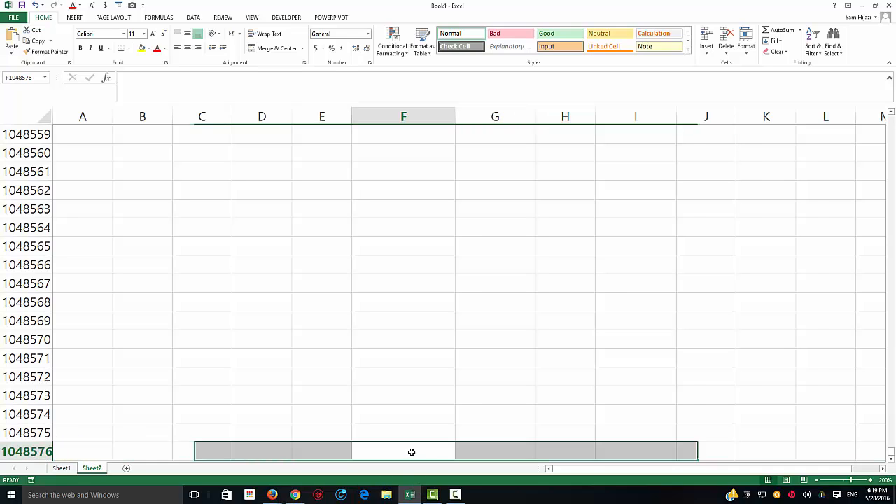
click(412, 452)
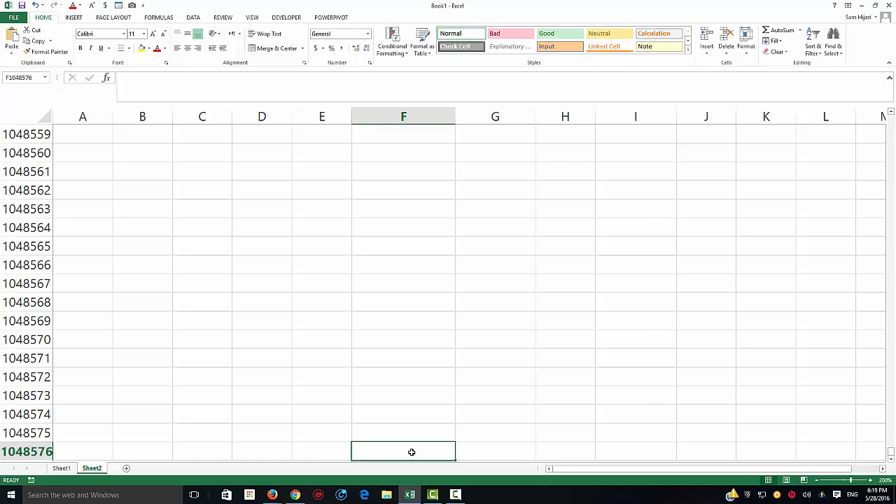
key(ctrl+Up)
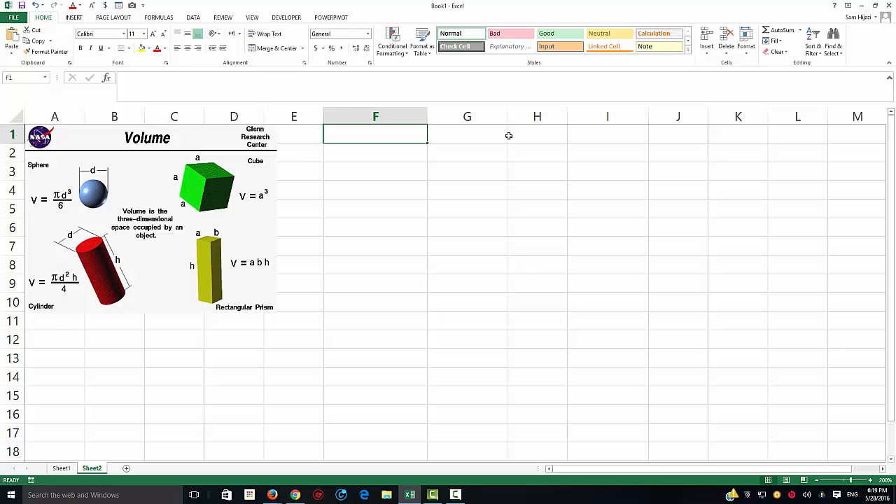
- Go to the last column of row 1 and enable the R1C1 reference style in the formula options
key(ctrl+Right)
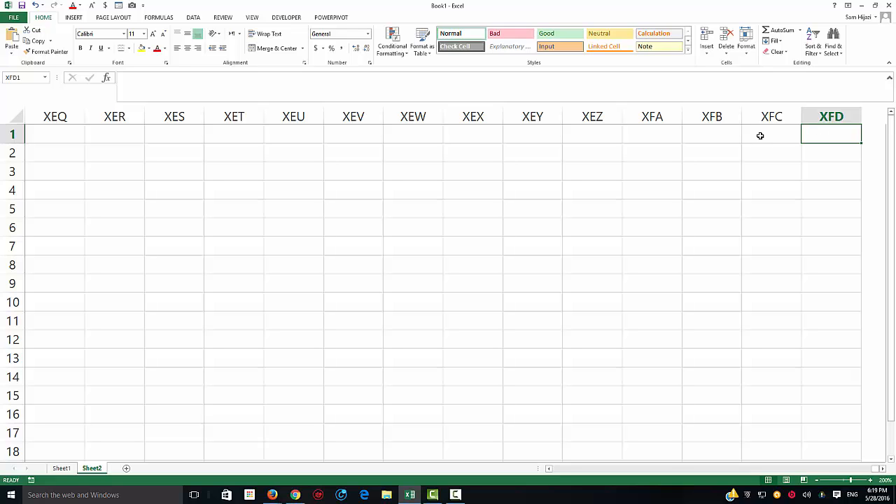
click(16, 17)
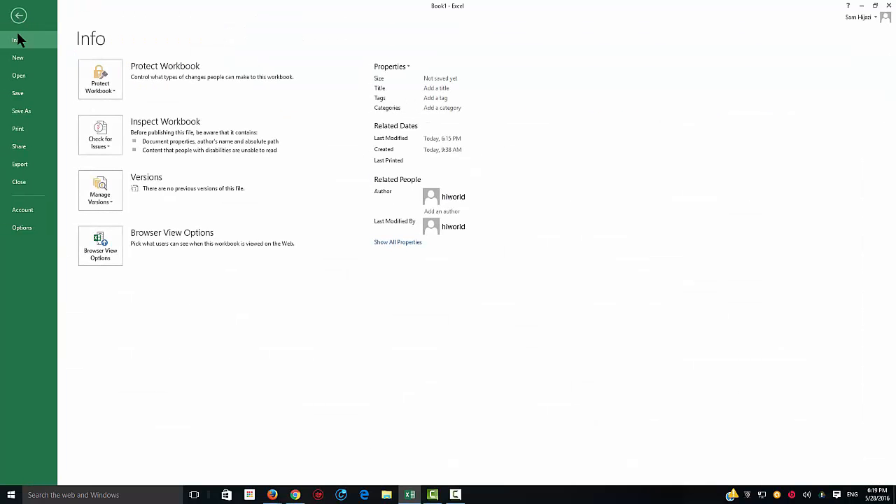
click(23, 229)
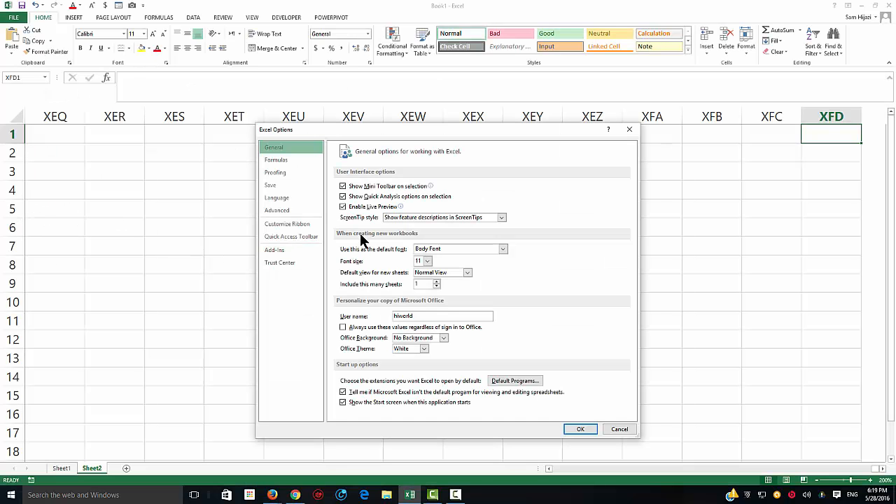
click(279, 160)
click(343, 256)
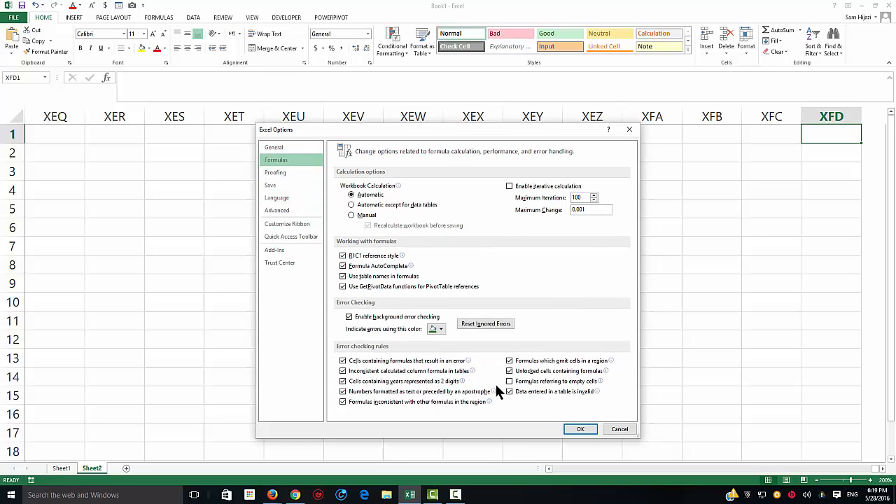
click(582, 429)
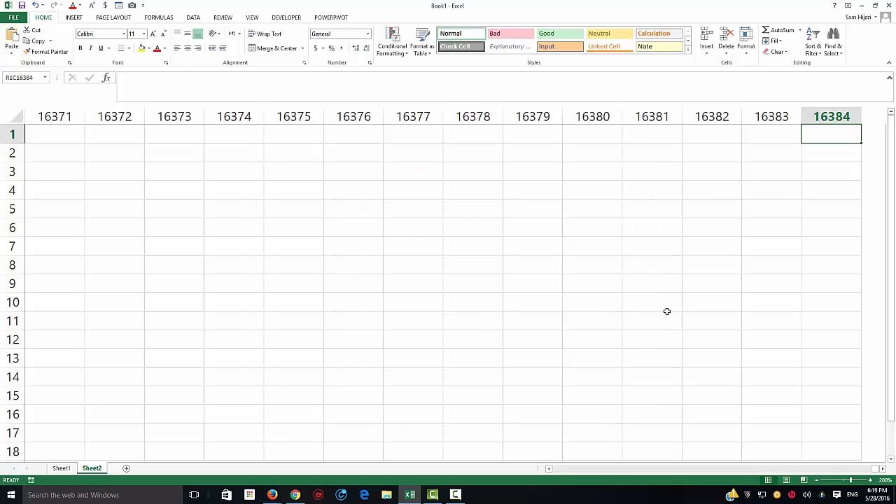
- Select the worksheet's last column to check its number, and return to the first cell of the sheet
click(824, 117)
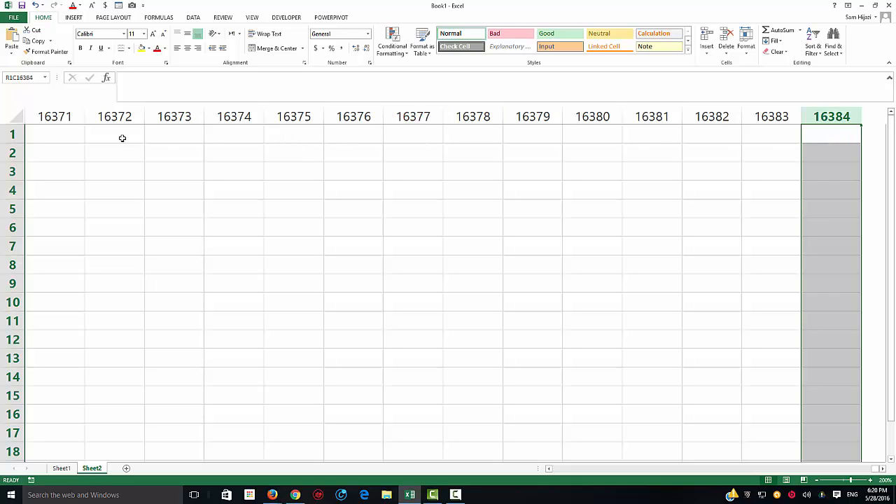
click(830, 131)
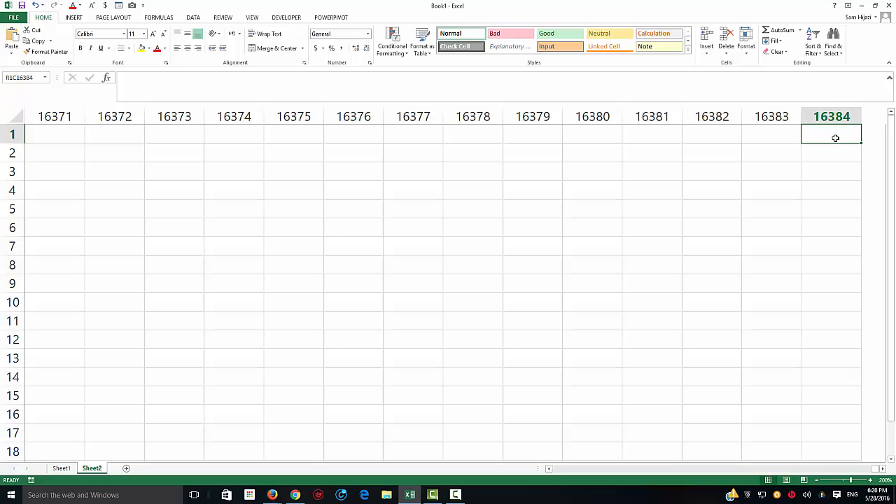
key(ctrl+Home)
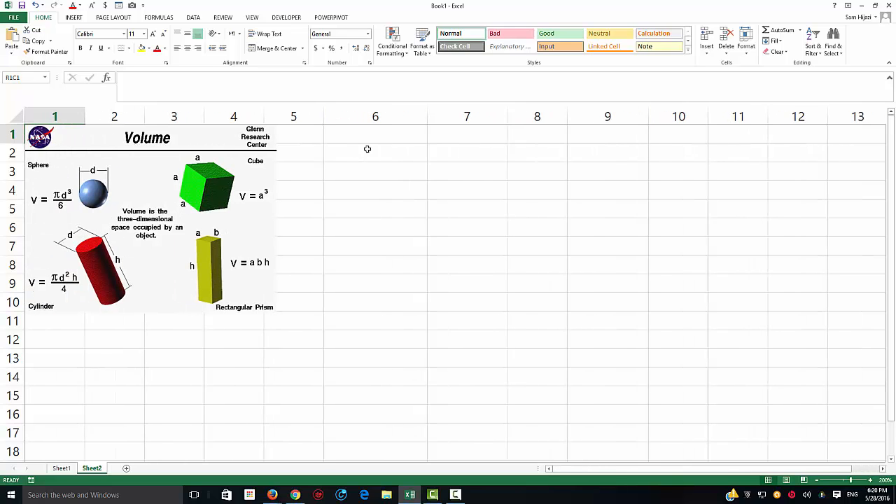
- Estimate the sheet's total number of cells with the formula =1000000*16000 in row 1, column 6
click(387, 140)
text(=1000)
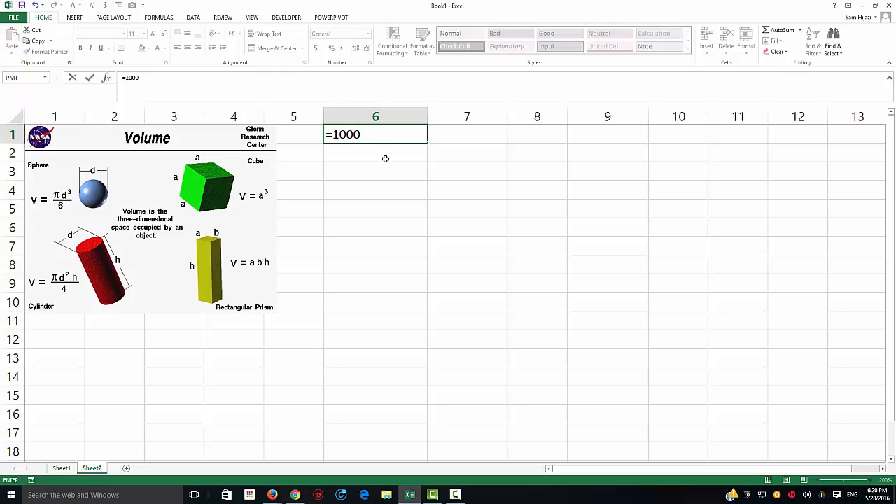
text(000)
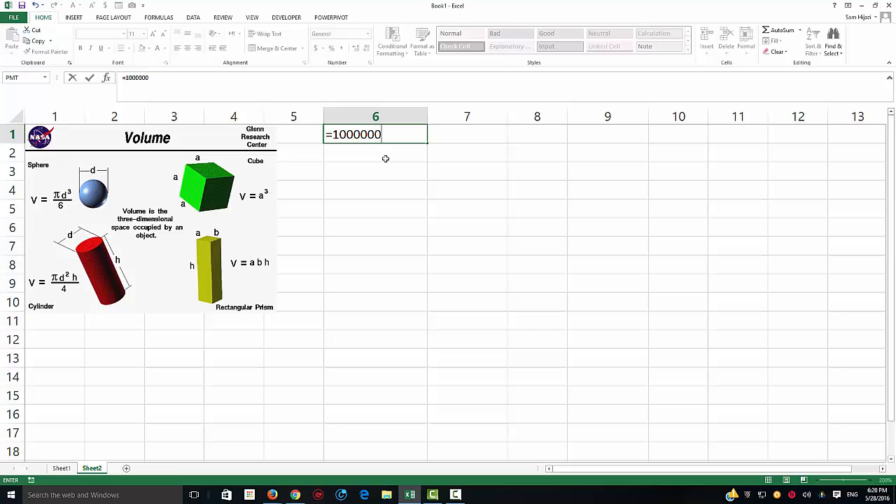
text(*16000)
key(Return)
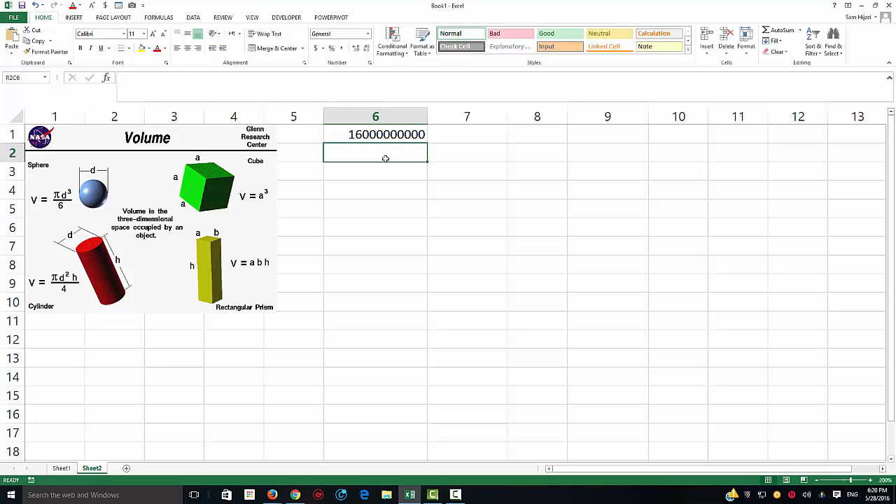
- Delete the multiplication formula from row 1, column 6, and select the cell below it
click(378, 135)
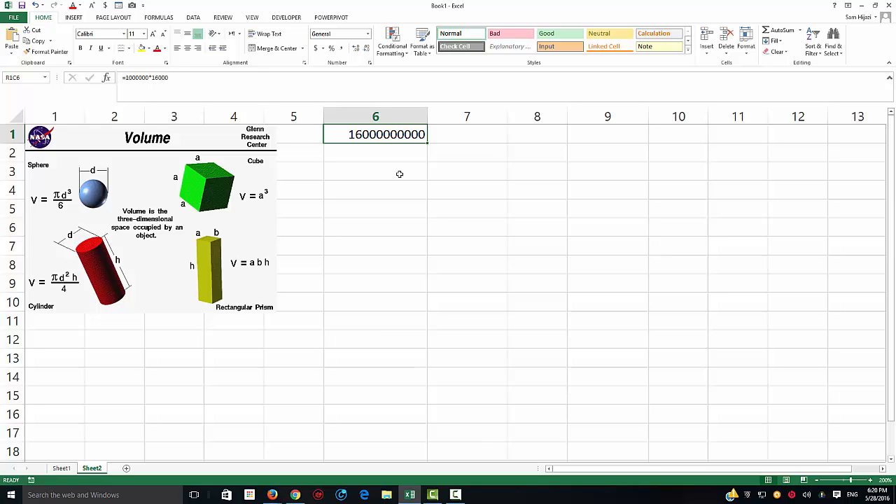
key(Delete)
click(376, 154)
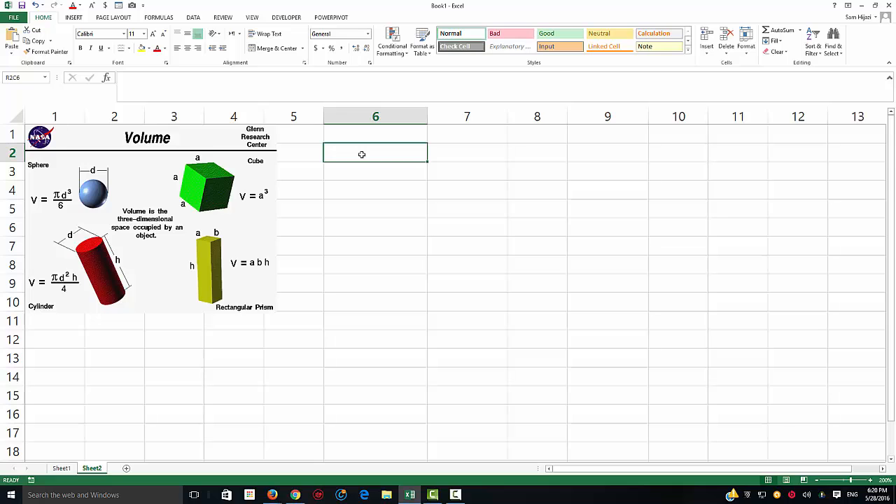
- Turn off the R1C1 reference style in the formula options to restore lettered column headings
click(15, 18)
click(29, 227)
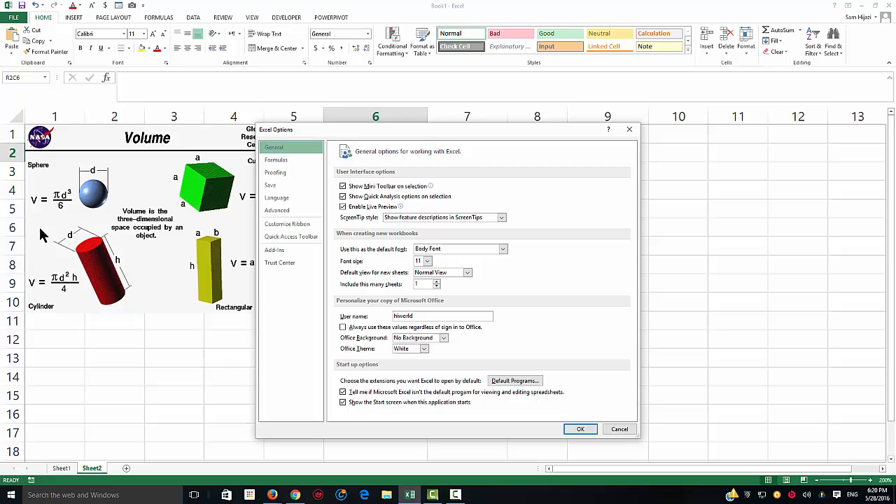
click(279, 160)
click(343, 256)
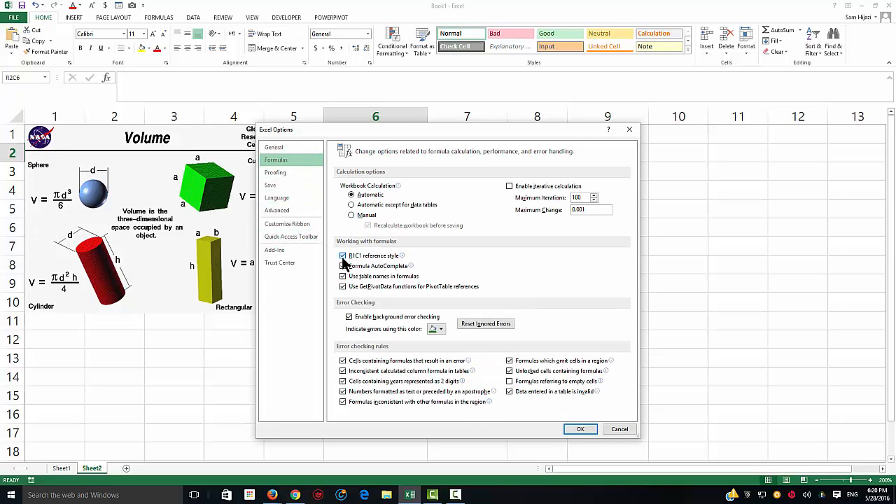
click(587, 427)
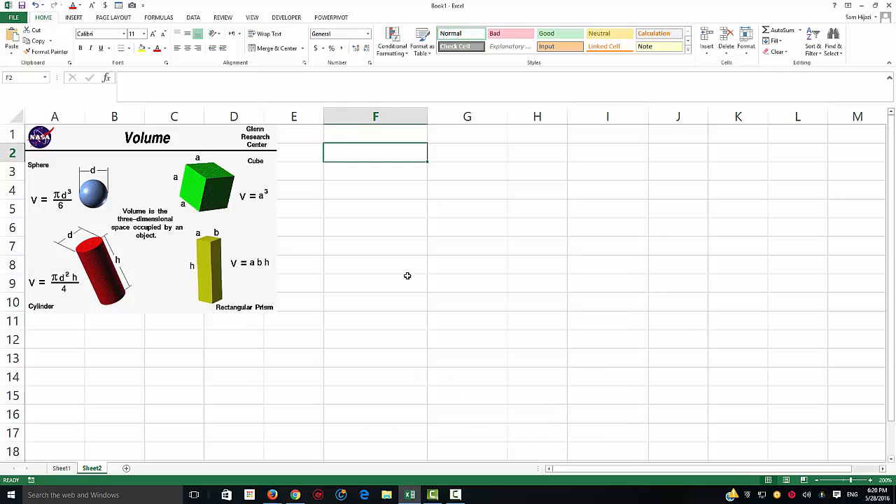
- Enter the text label Radius in cell F2
click(393, 113)
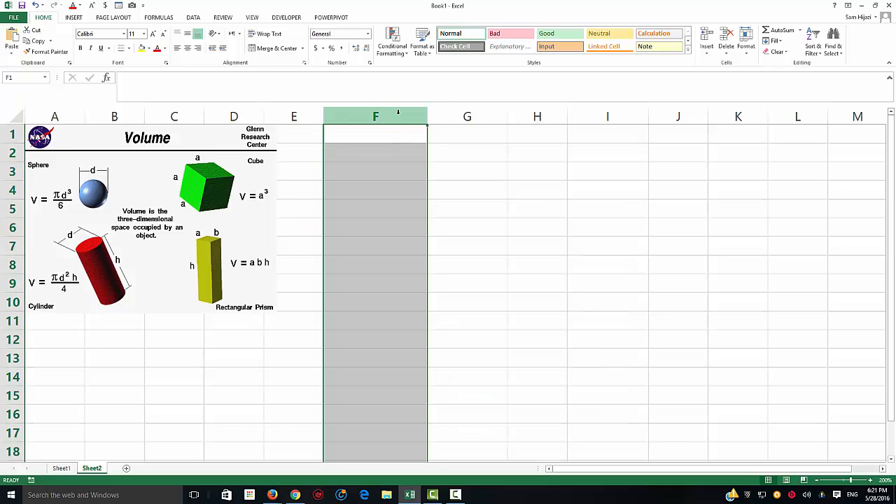
click(352, 190)
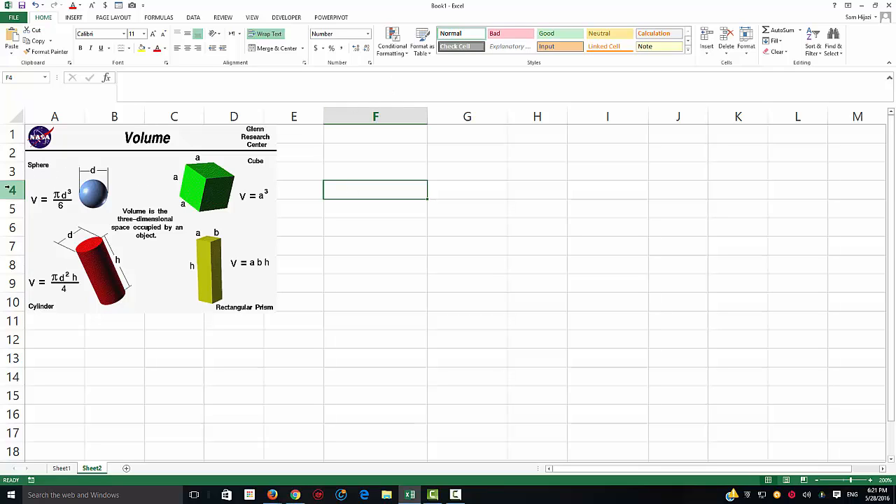
click(356, 157)
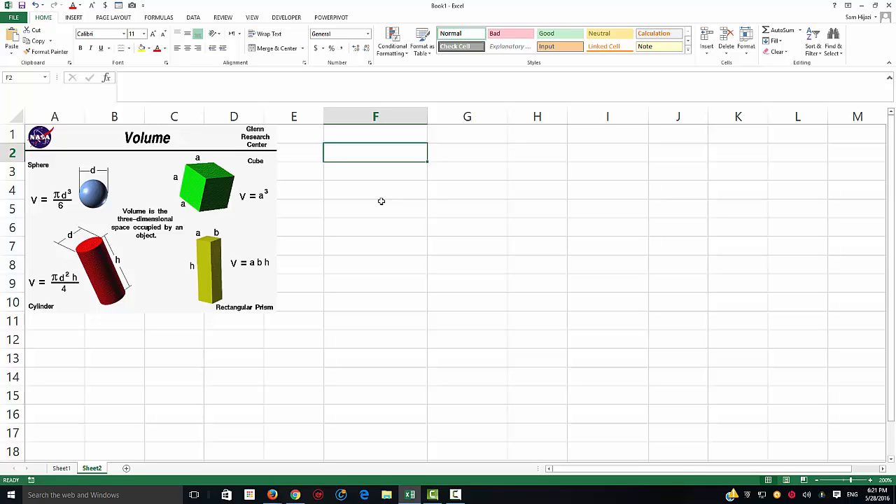
text(Radius)
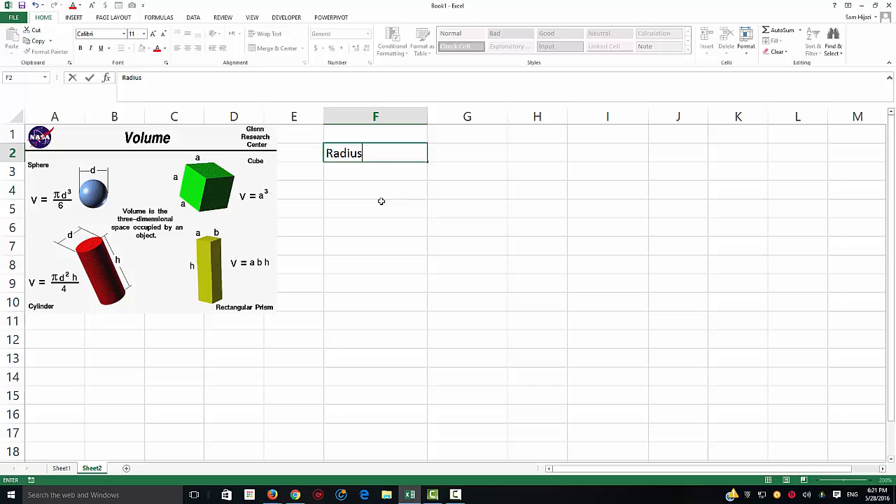
key(Return)
click(357, 154)
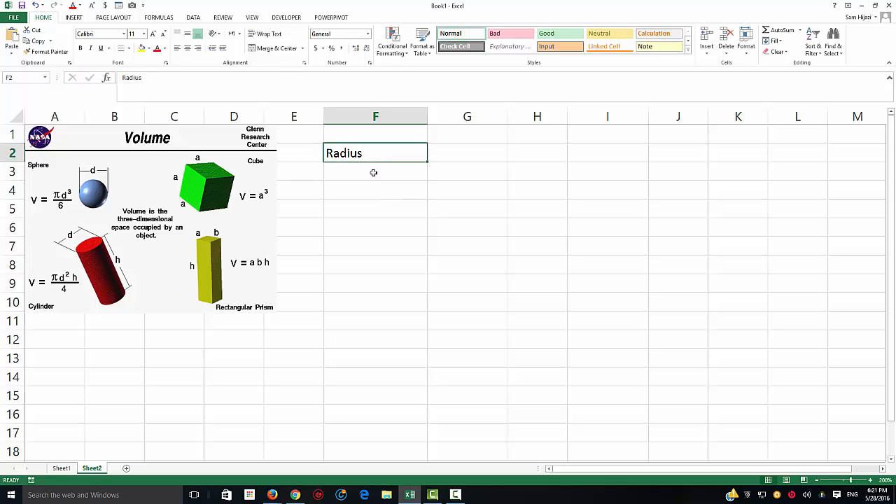
- Enter the number 9 in cell F3, below the Radius label
click(374, 173)
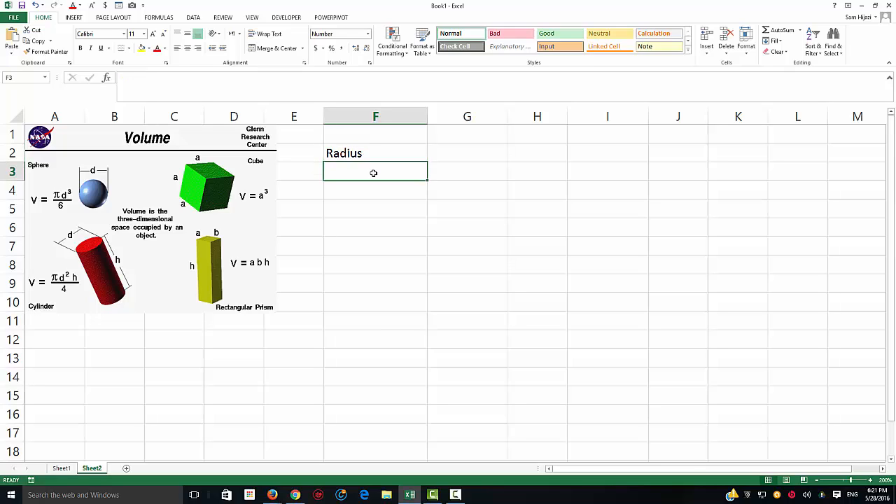
text(9)
key(Return)
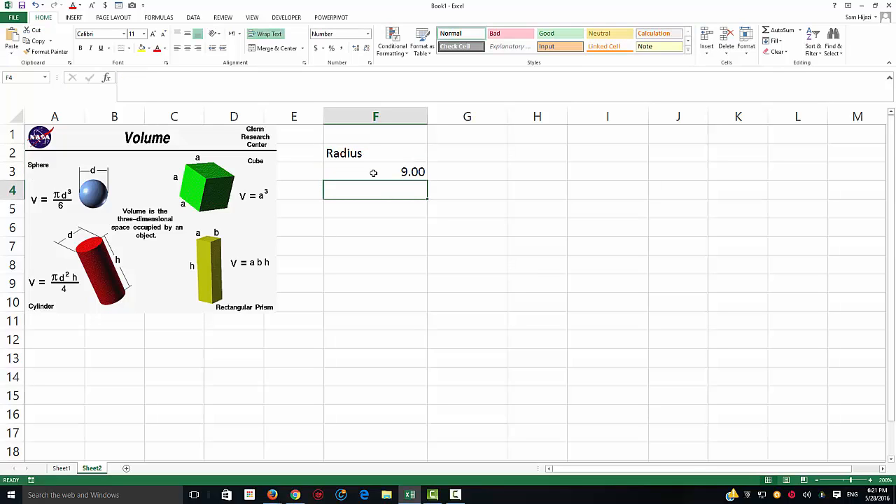
- Format the radius value in cell F3 to show no decimal places
click(411, 175)
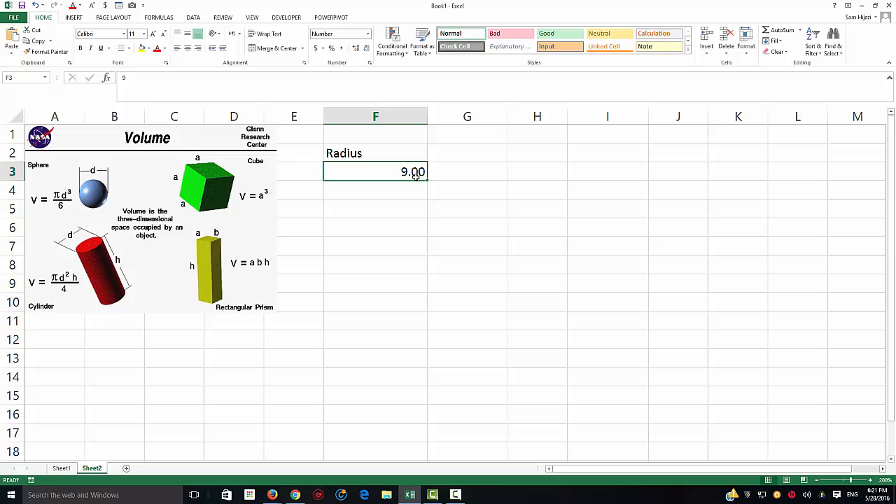
click(356, 48)
click(365, 47)
click(365, 47)
click(366, 48)
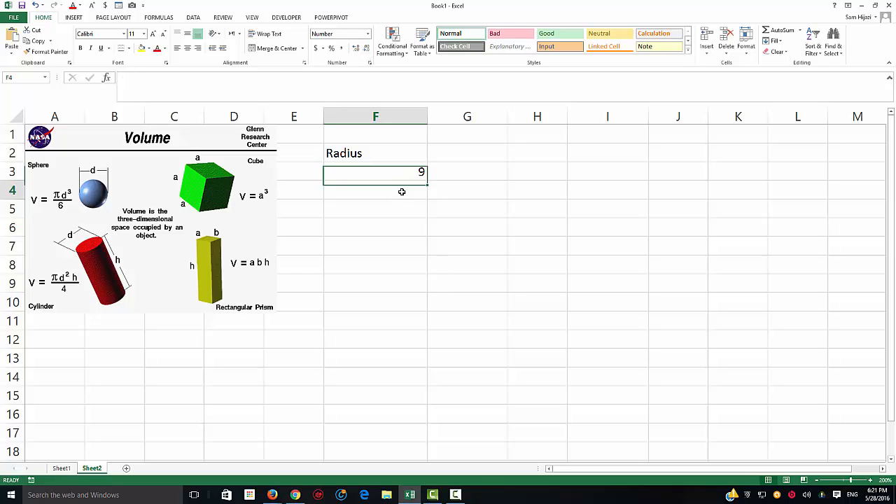
- Enter the date 09/29/2013 in cell F4
click(402, 190)
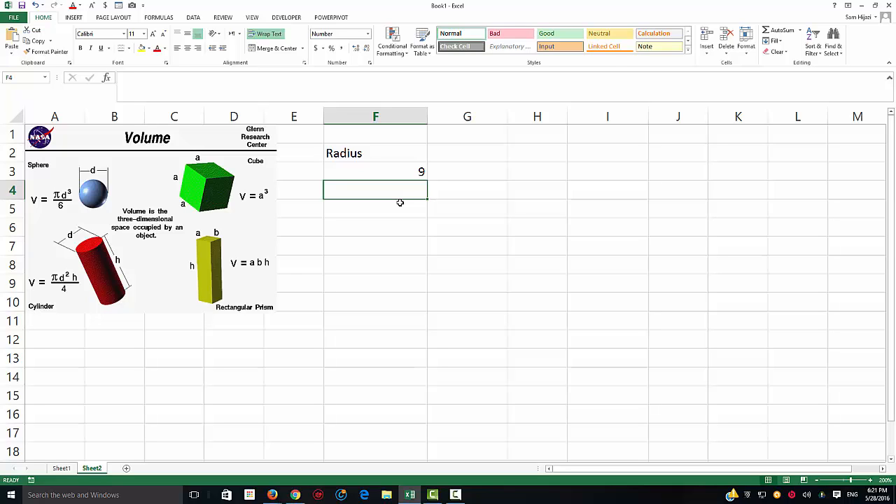
text(09)
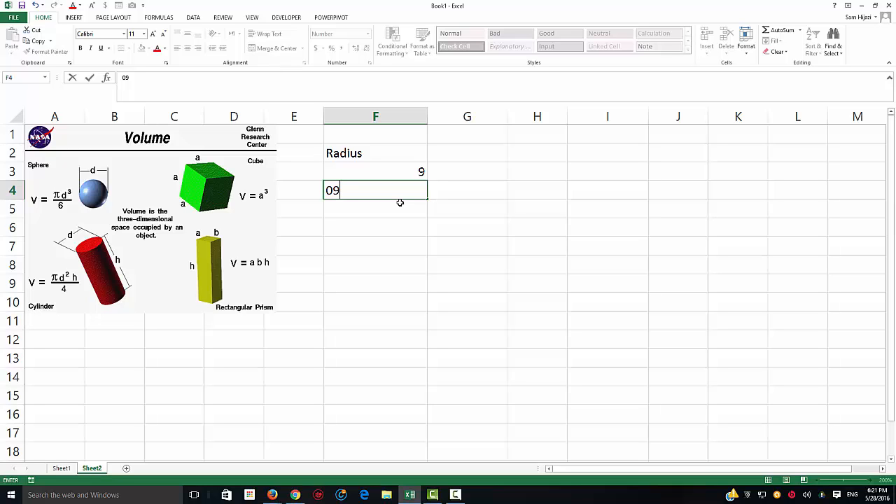
text(/29/2013)
key(Return)
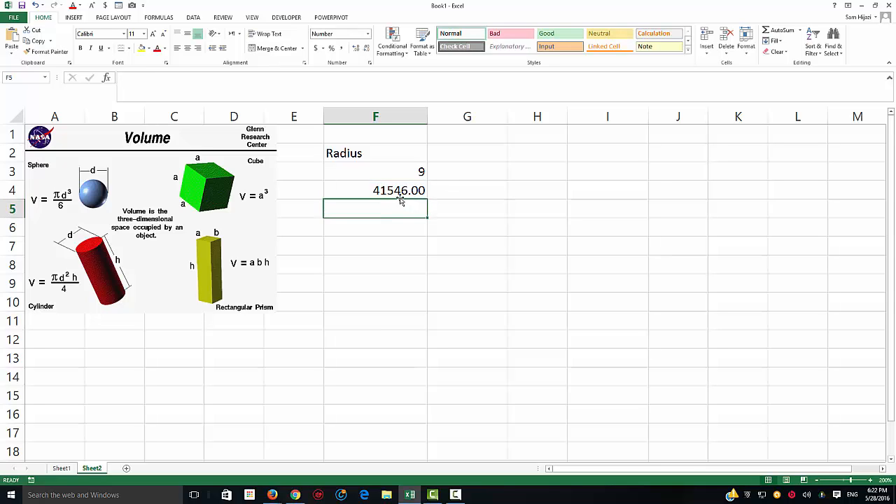
- Format the date value in cell F4 as Short Date
click(397, 192)
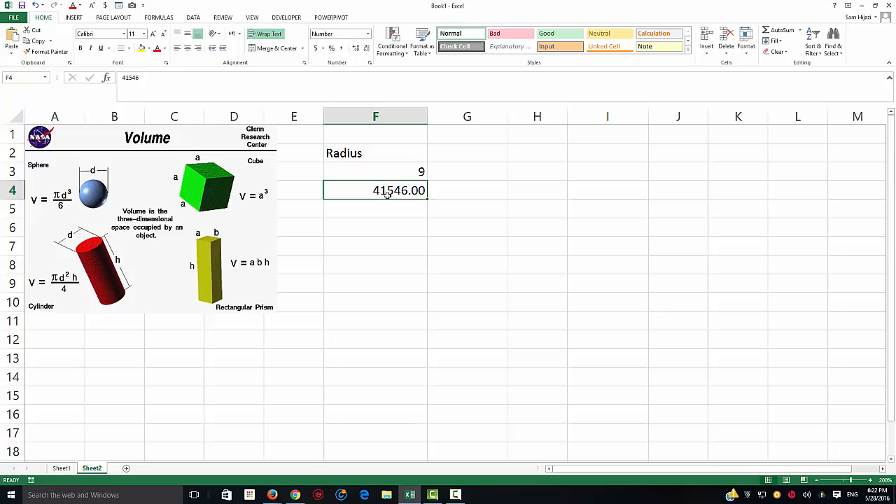
click(368, 34)
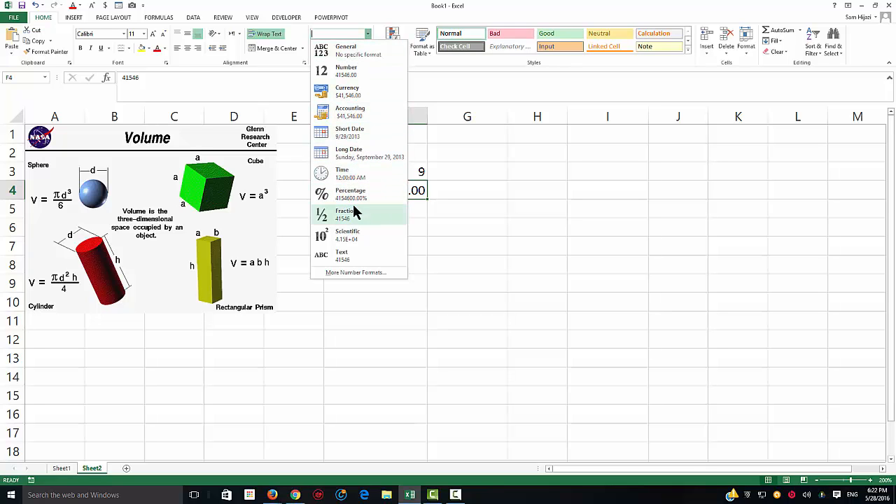
click(350, 141)
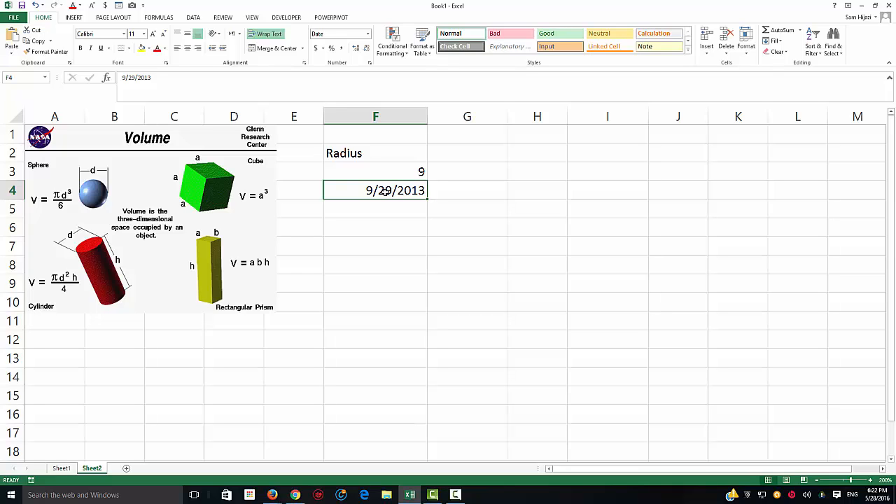
- Enter the formula =F3^2 in cell F5 to square the radius value
click(385, 208)
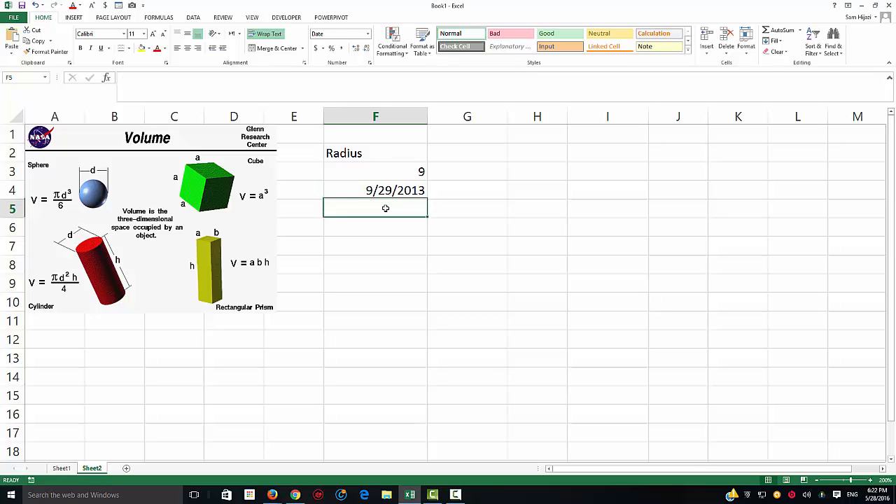
text(=)
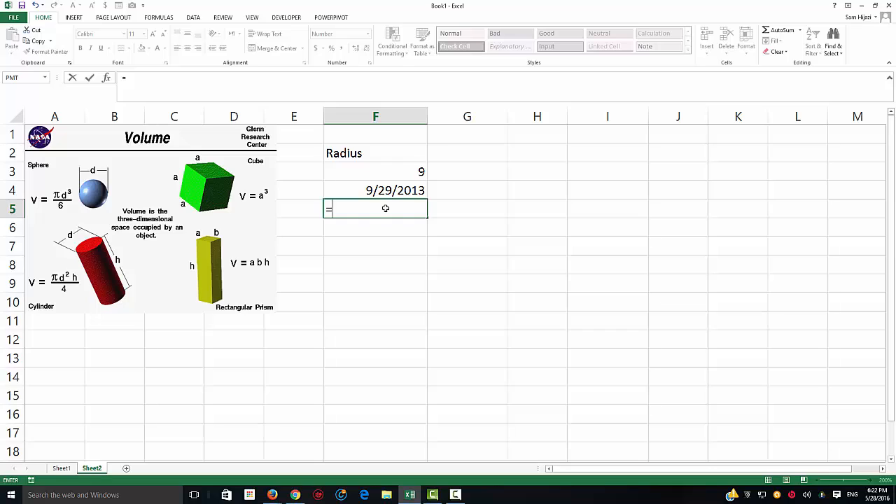
click(387, 172)
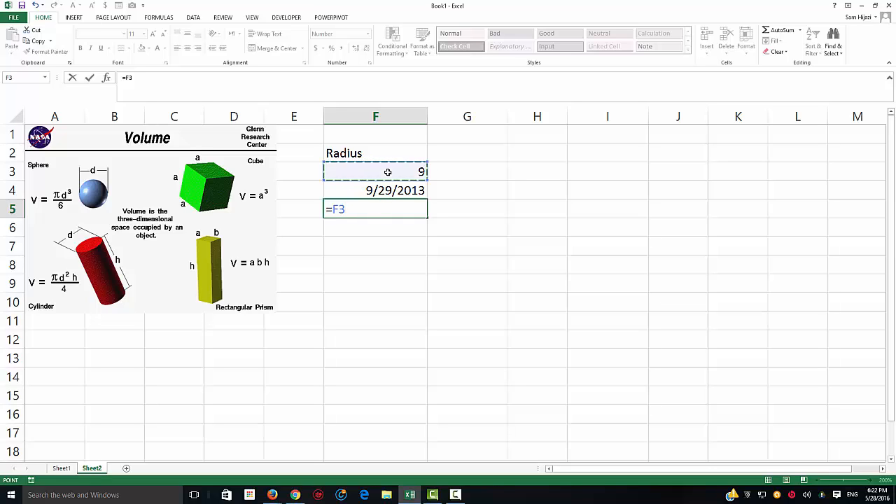
text(^)
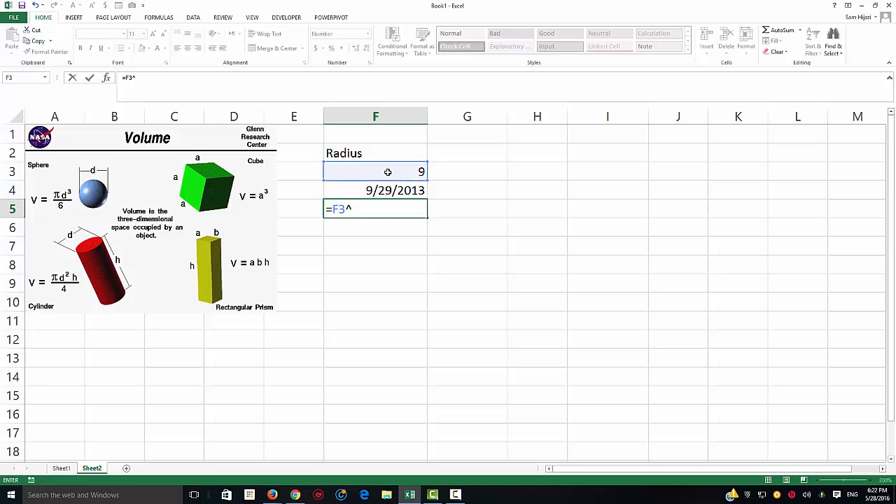
text(2)
key(Return)
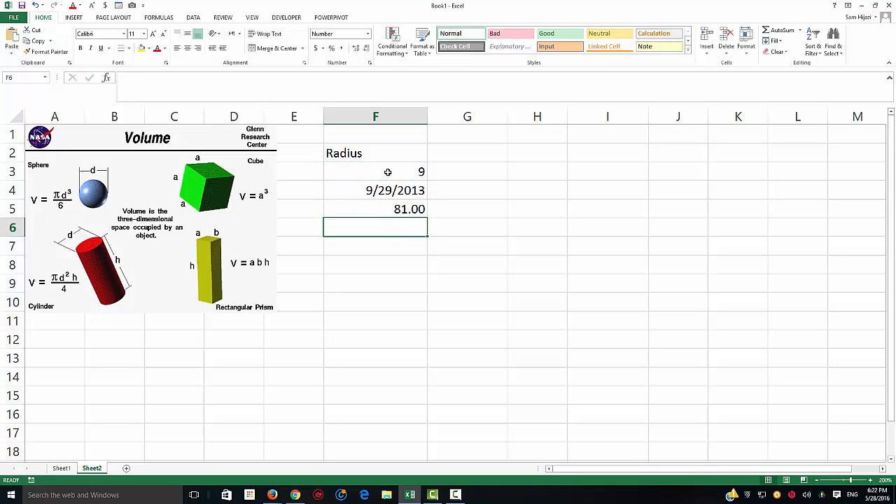
- Examine the formula in cell F5 and the date, number and text entries above it
double_click(397, 208)
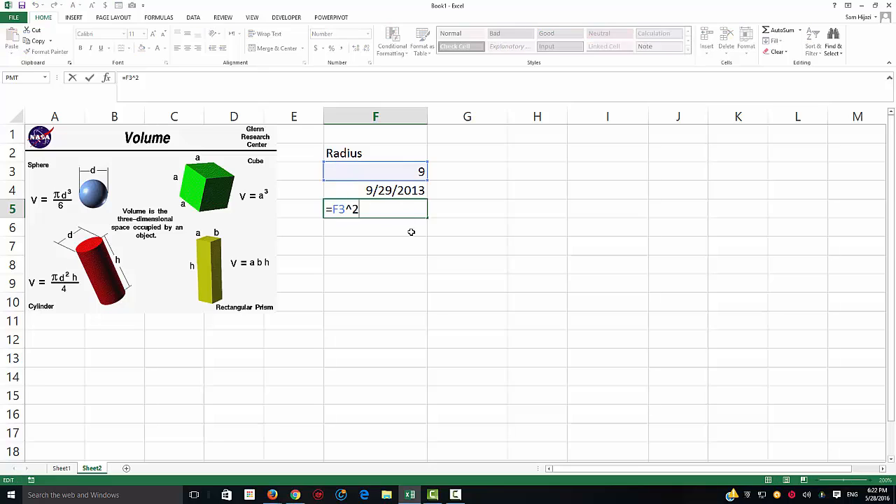
click(416, 190)
click(389, 162)
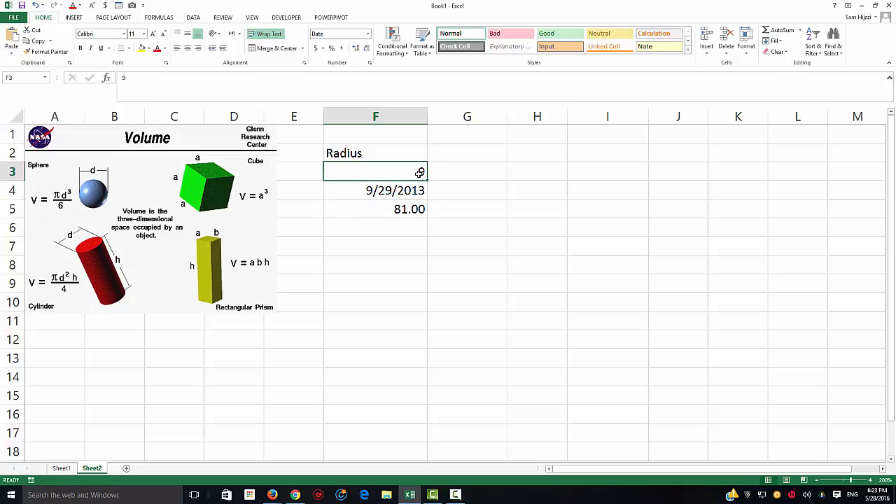
click(383, 154)
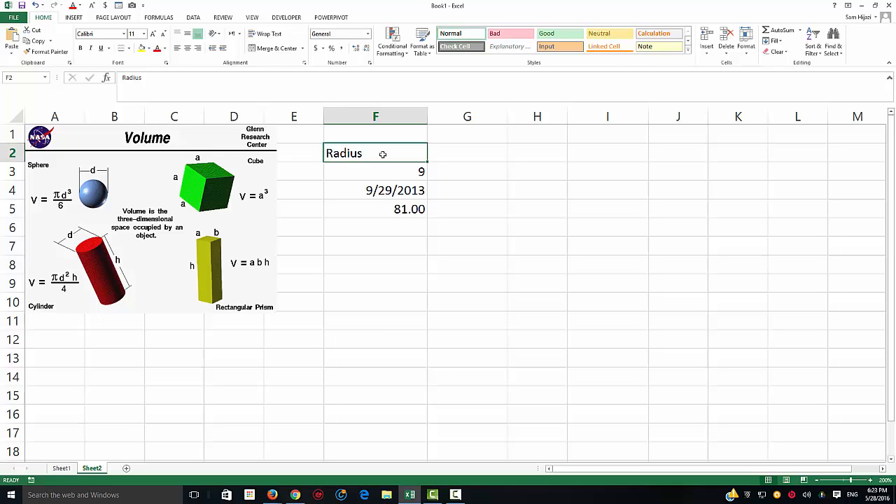
- Clear the contents of the sample entries in cells F2 to F5
drag(393, 159, 378, 202)
key(Delete)
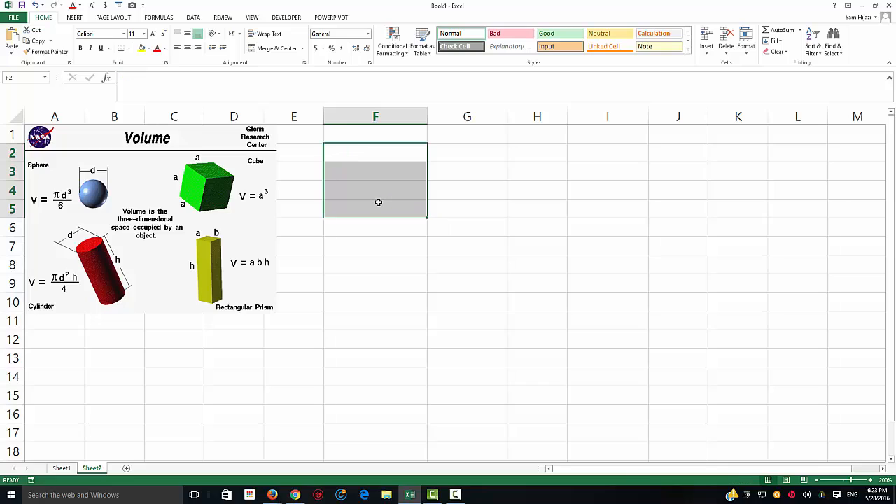
click(378, 154)
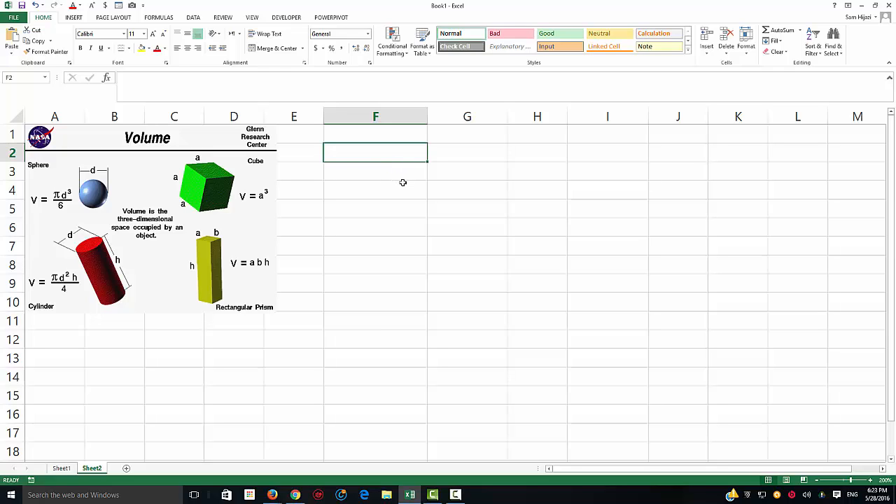
- Enter the text label Pi in cell F3, beside the volume formulas picture
click(96, 197)
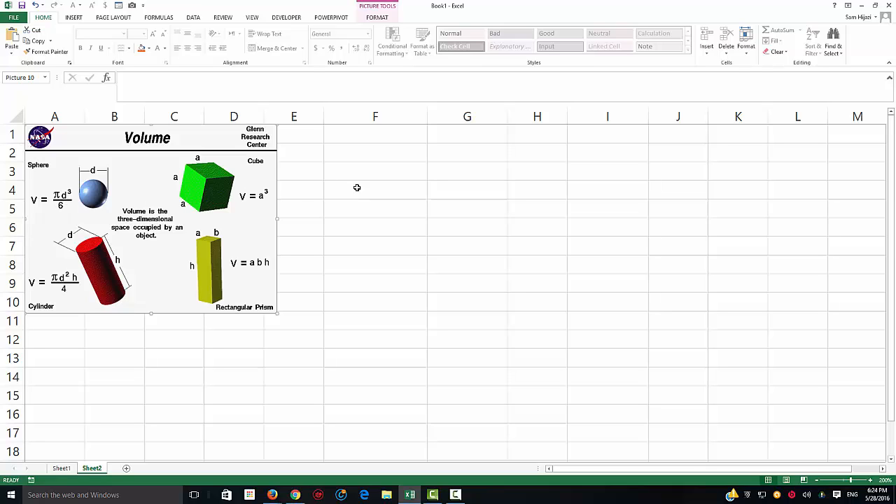
click(376, 173)
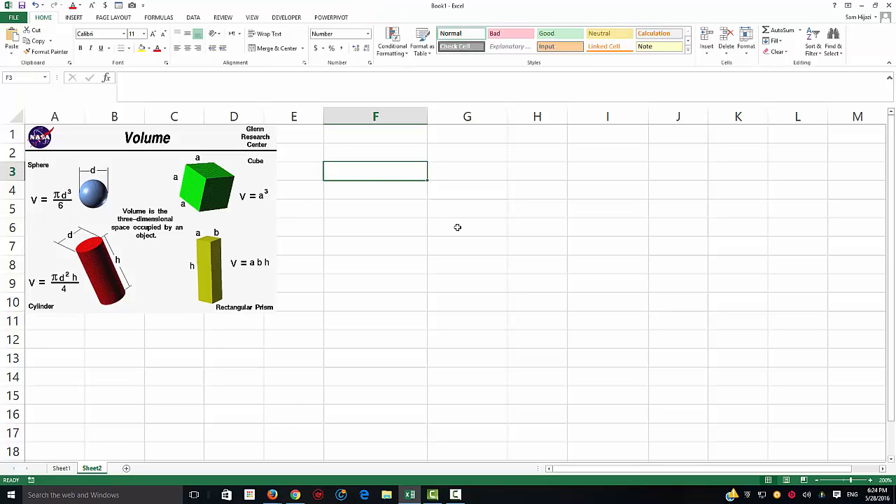
text(P)
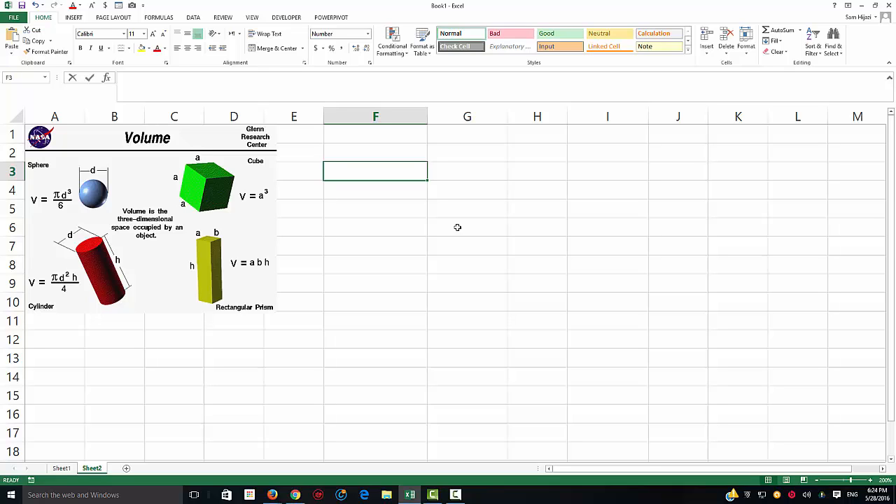
text(i)
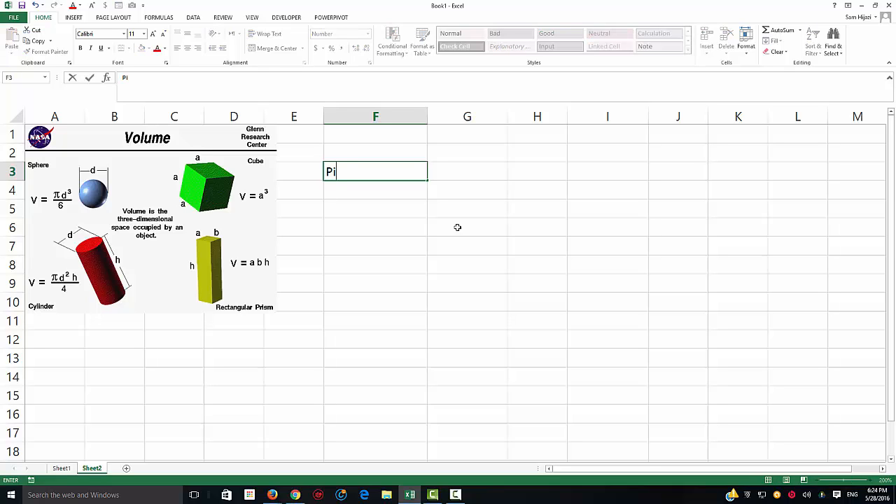
key(Right)
key(Right)
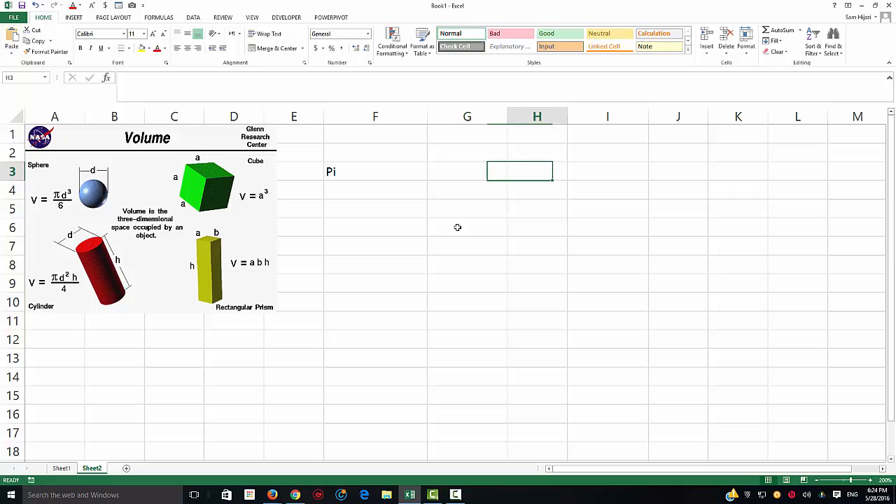
- Enter the value 3.14 in cell F4, directly below the Pi label
key(Down)
key(Left)
key(Left)
key(Left)
key(Right)
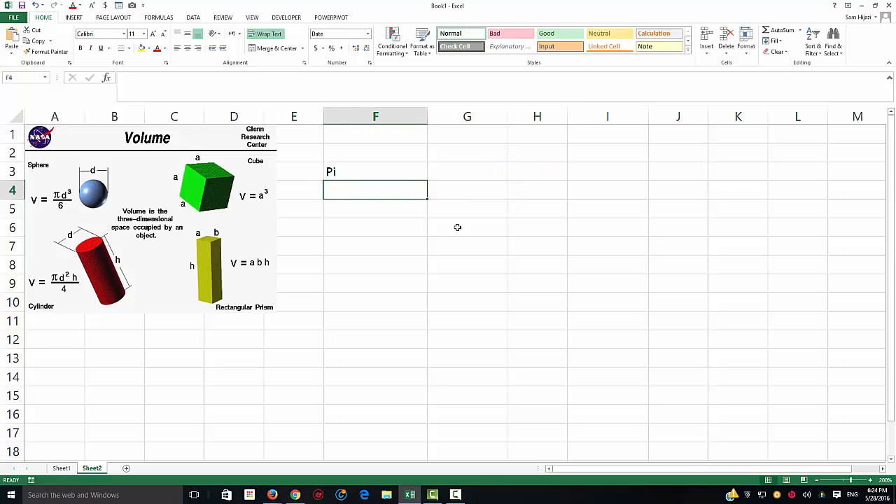
text(3.14)
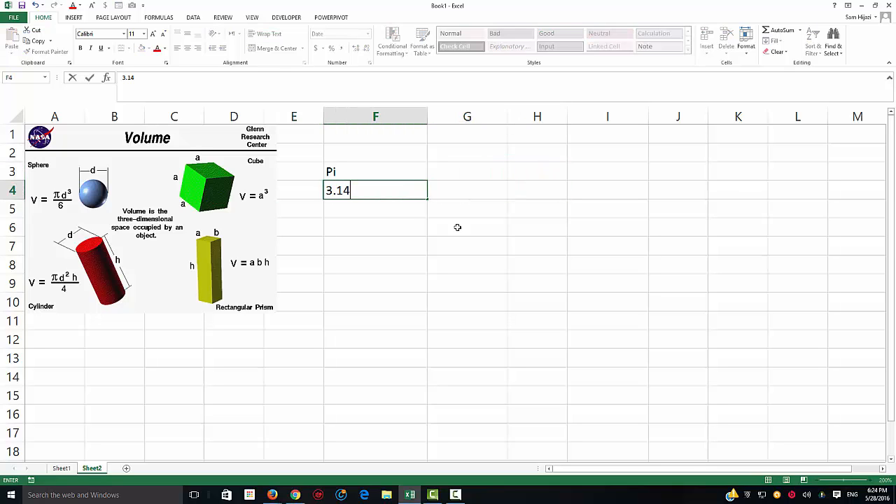
key(Up)
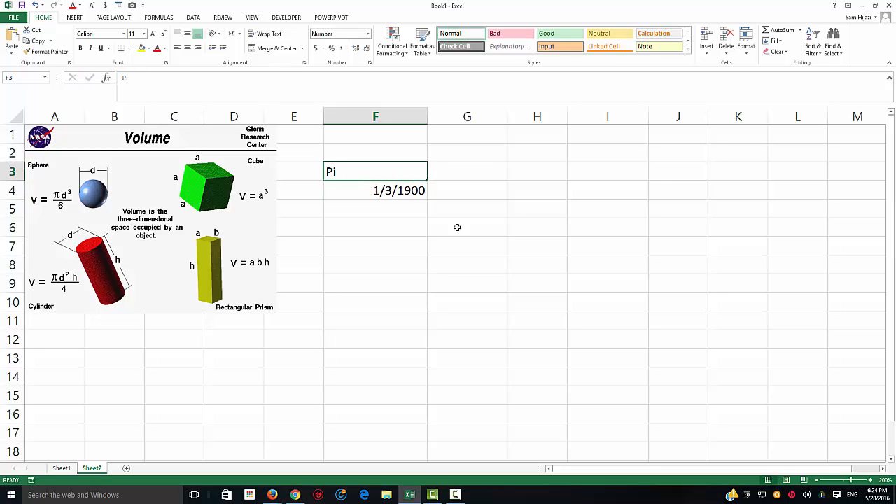
- Change the format of the pi value in cell F4 to Number
key(Down)
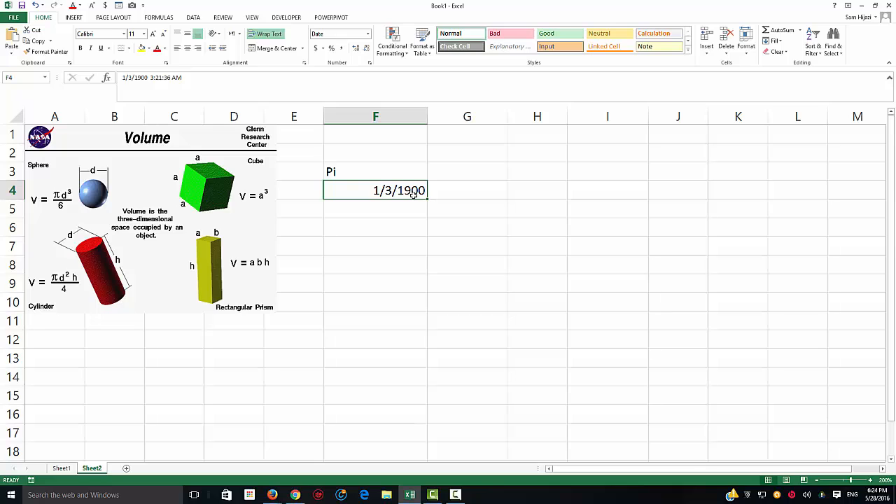
click(368, 34)
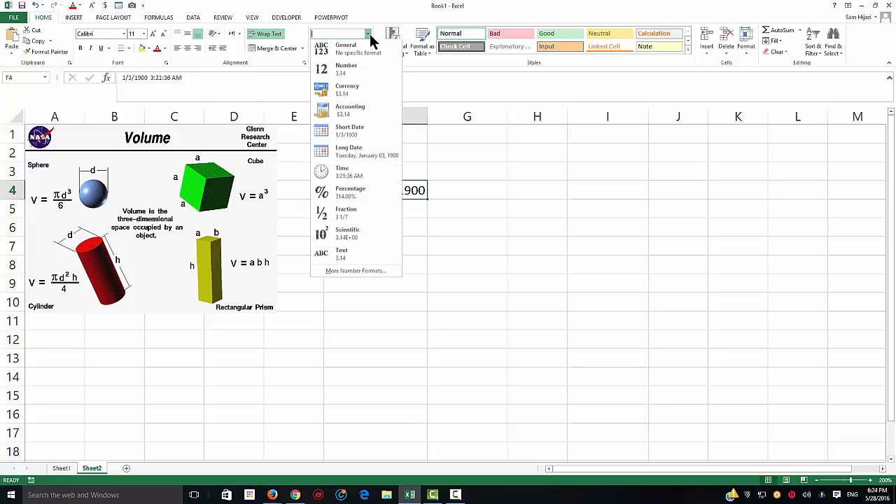
click(357, 68)
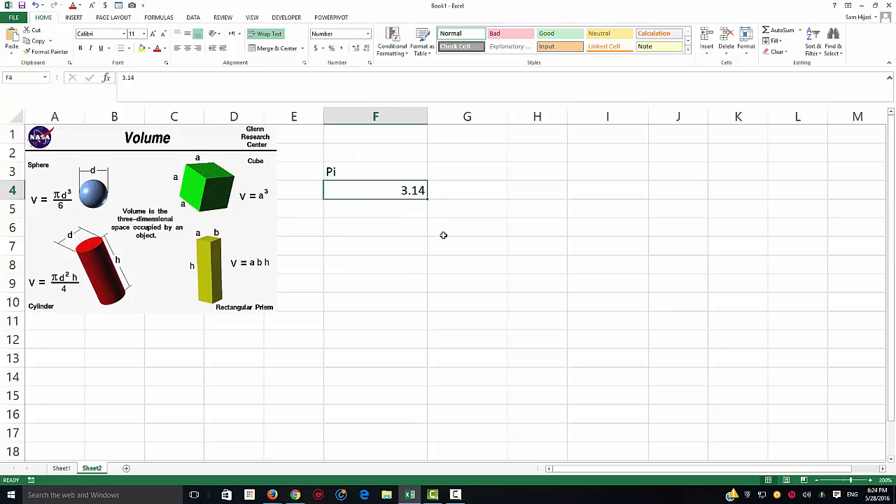
- Look over the number formats available for cell F4, including the Number category in the Format Cells dialog
click(368, 34)
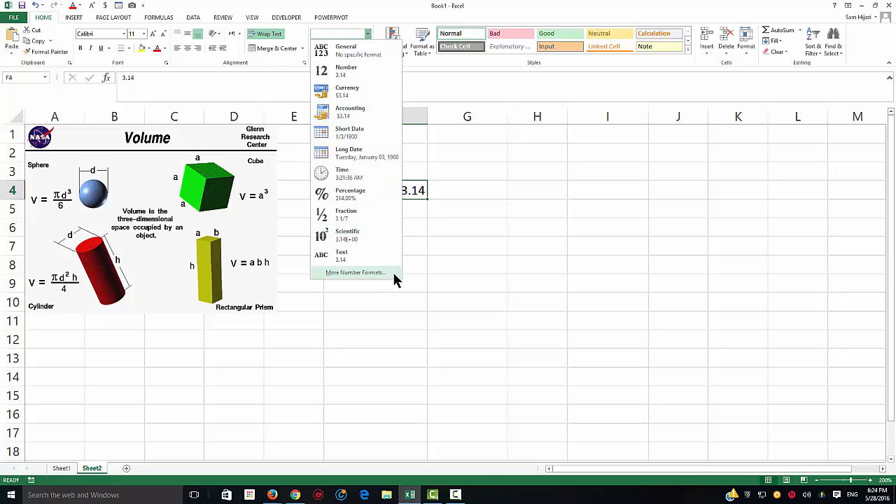
click(413, 204)
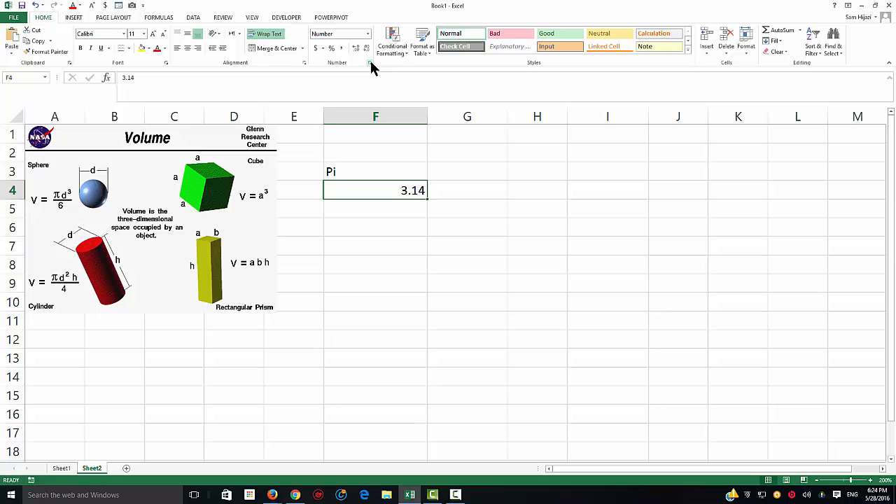
click(370, 62)
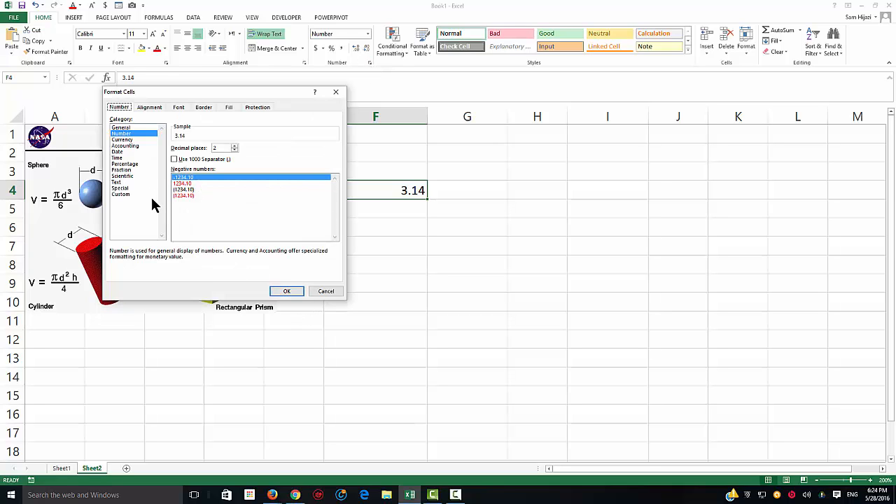
click(320, 293)
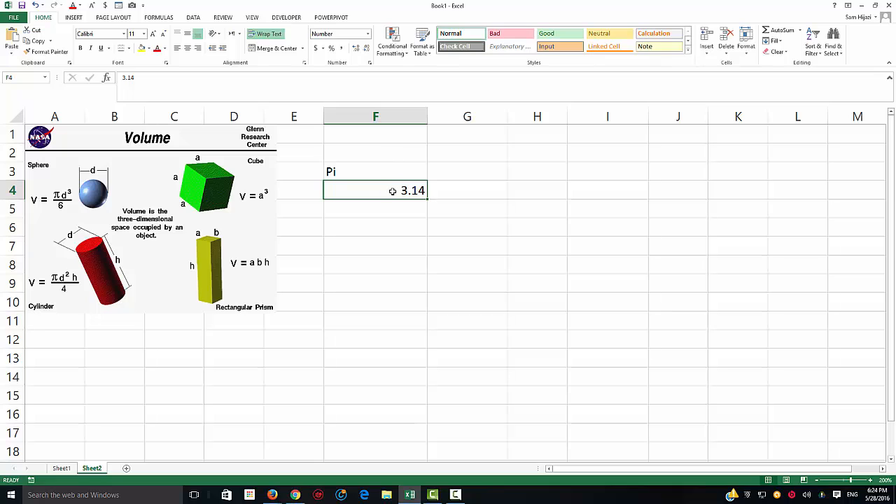
- Enter the text label pi in cell G3, next to the existing Pi label
click(445, 173)
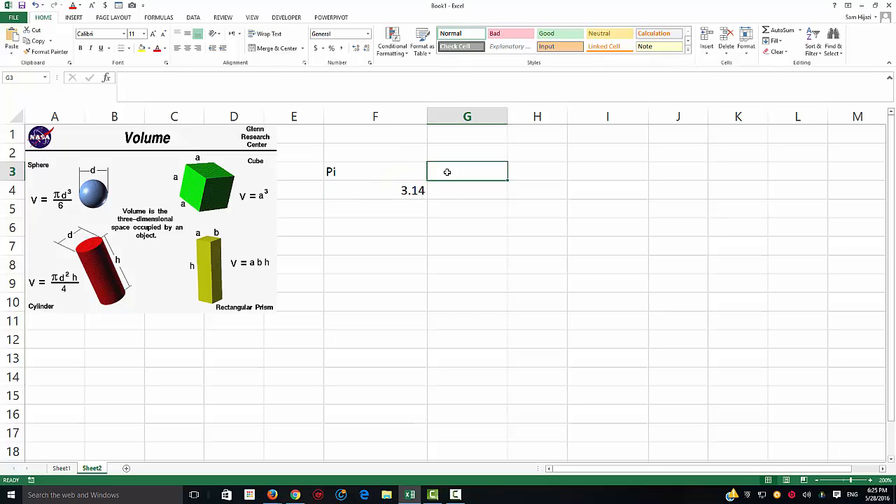
text(pi)
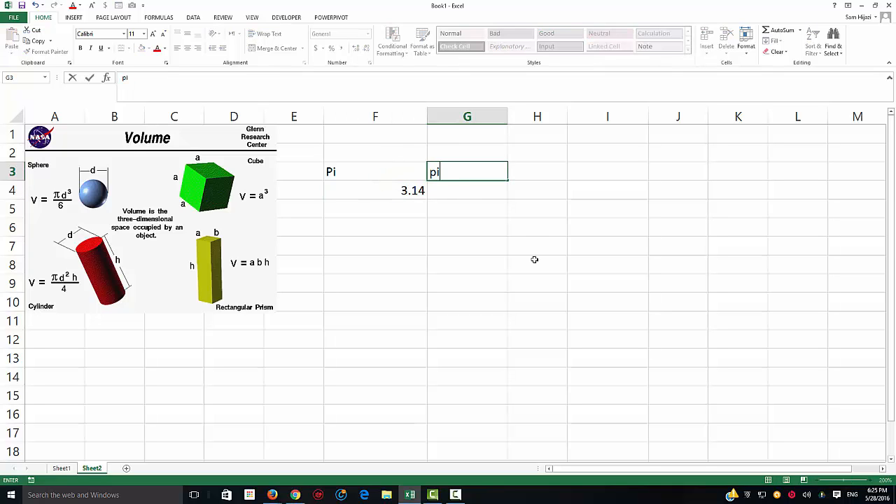
key(Return)
- Enter the formula =PI() in cell G4 below the pi label and reselect that cell
text(=)
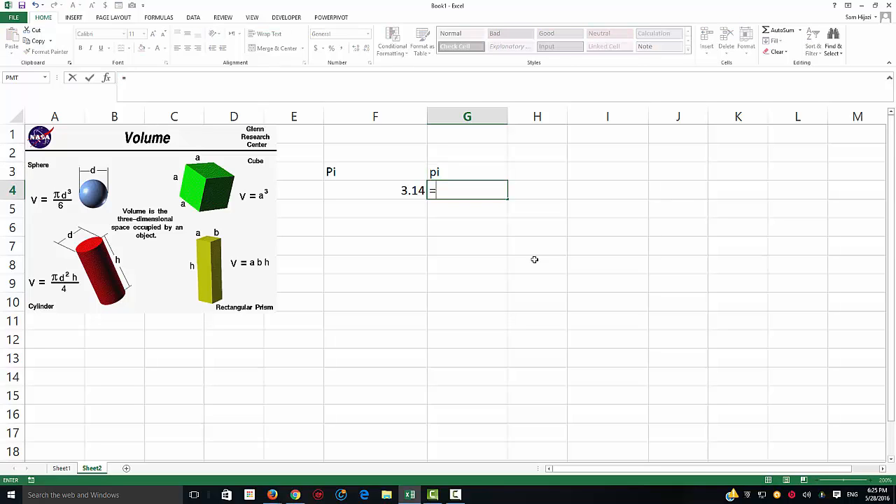
text(pi)
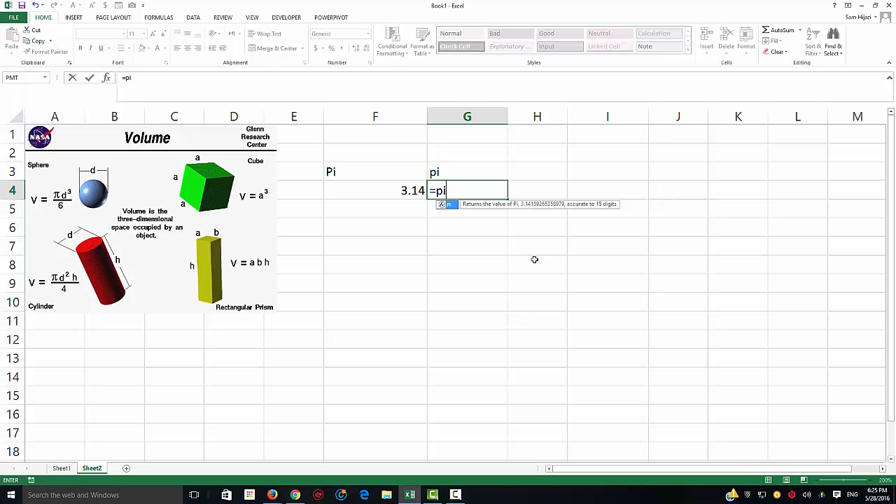
text(())
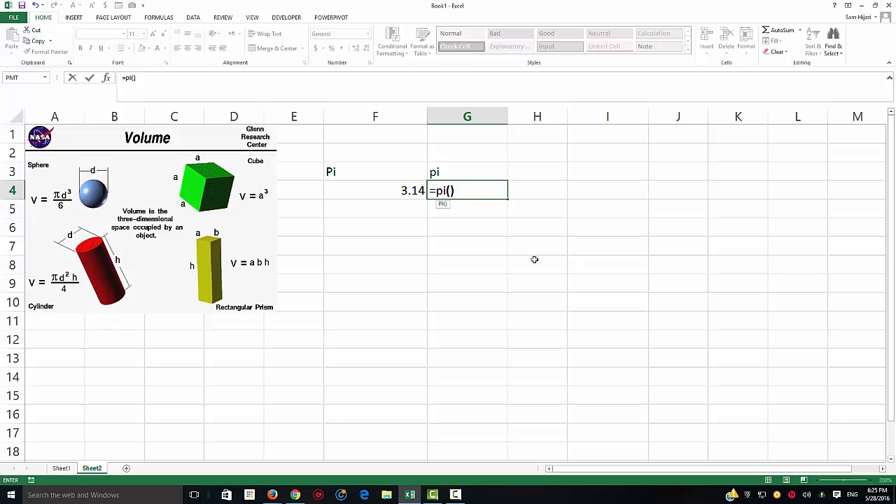
key(Return)
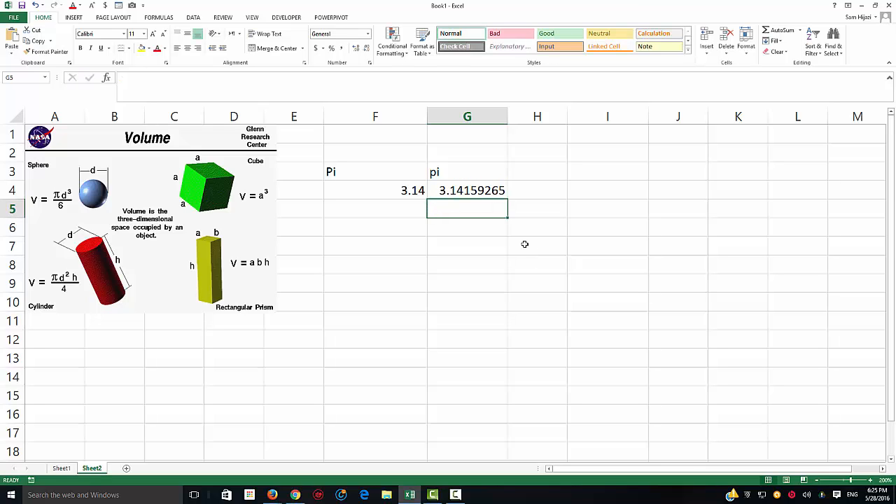
click(474, 194)
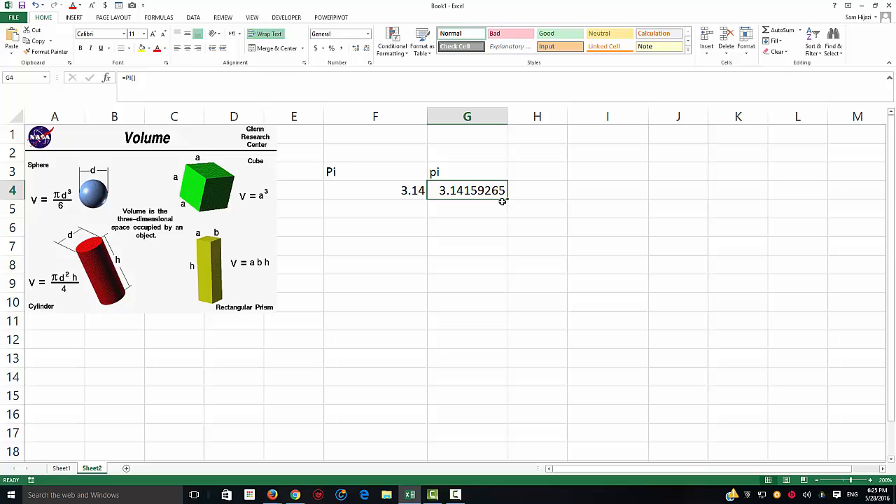
- Widen column G to give the pi value in cell G4 more room
drag(509, 117, 548, 117)
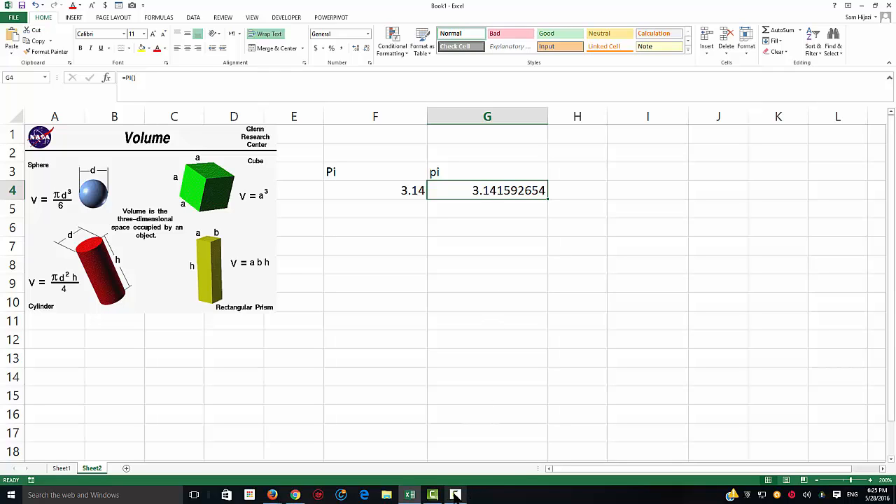
mouse_move(455, 495)
- Enter the label Dimeter in cell H3 and run a spelling check on it
click(573, 170)
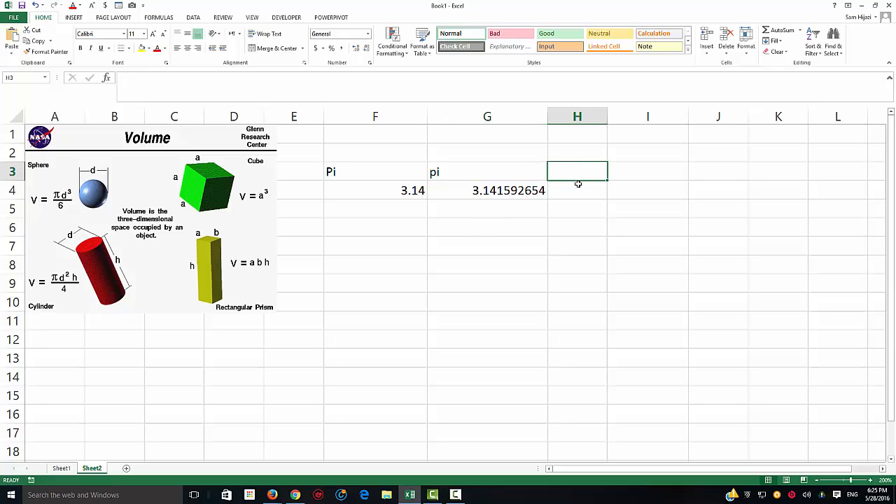
text(Di)
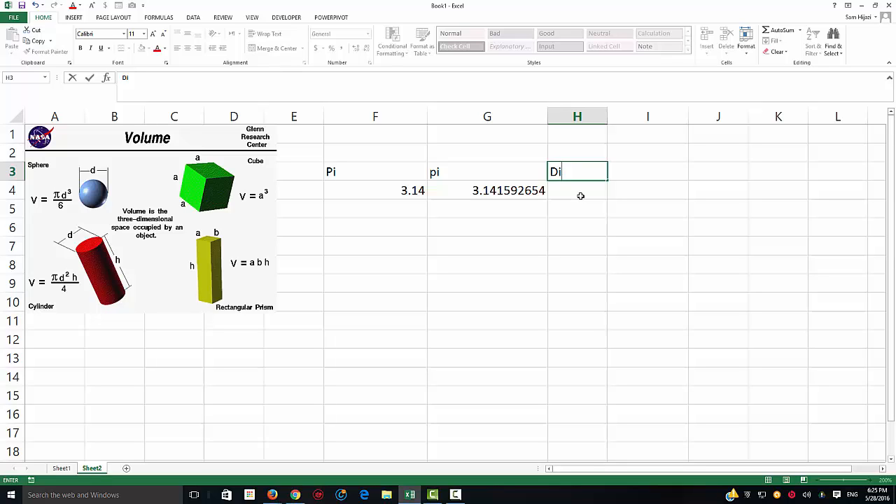
text(meter)
key(F7)
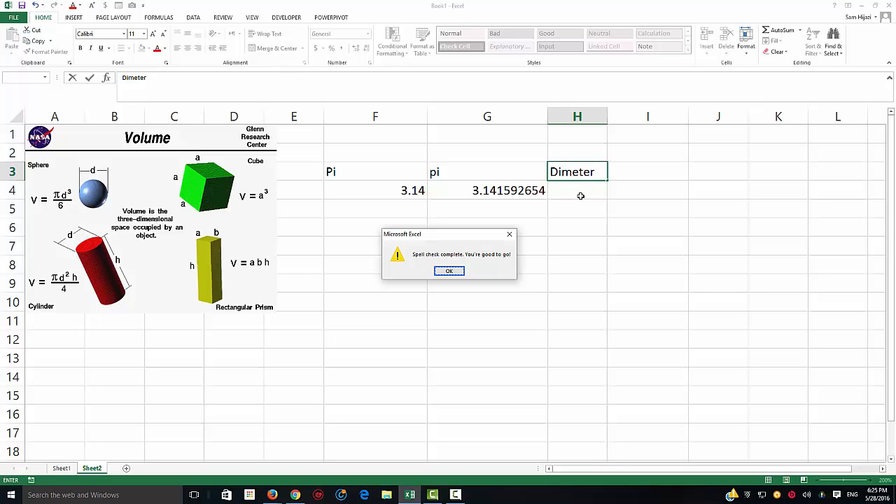
click(448, 272)
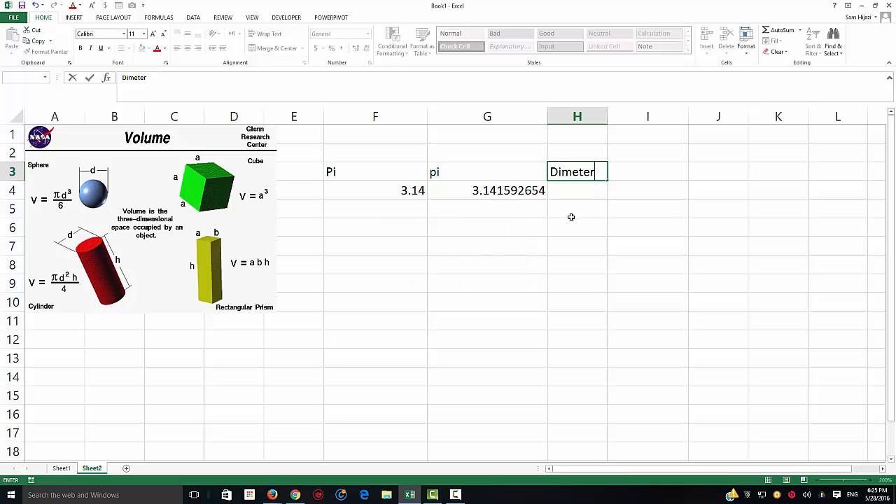
- Enter 6 in cell H4 as the diameter and the label Volume of Sphere in cell I3
click(589, 197)
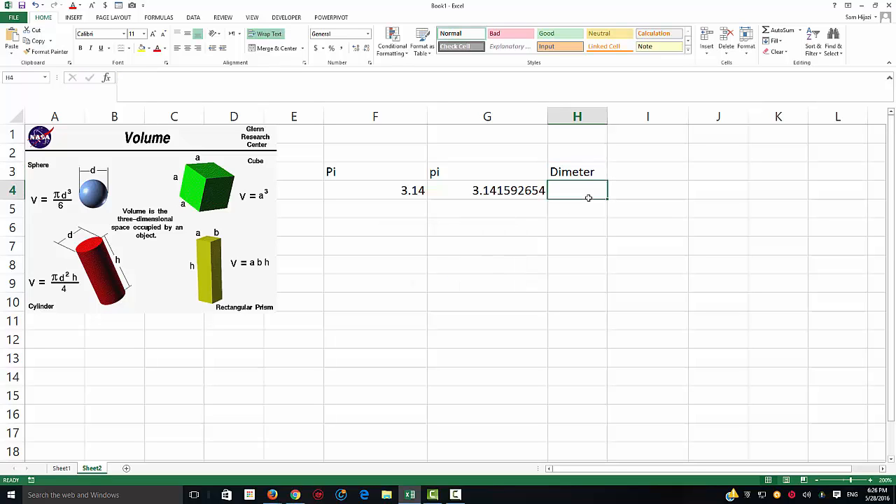
text(6)
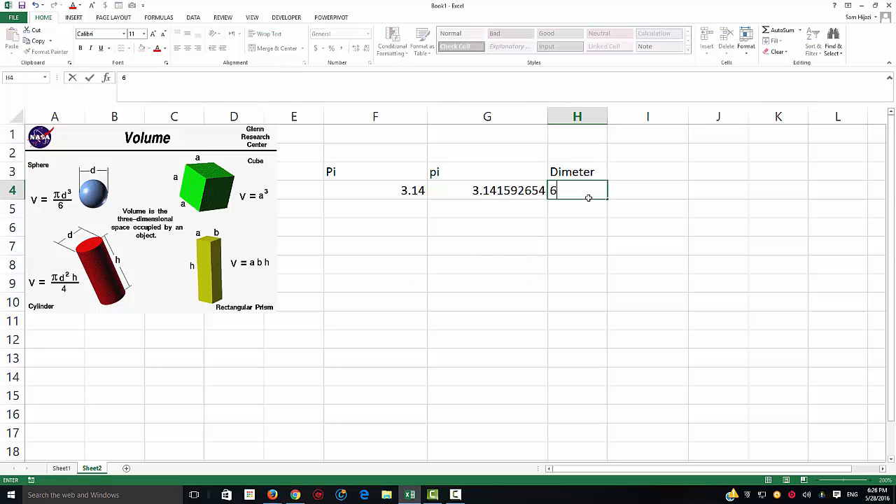
click(619, 171)
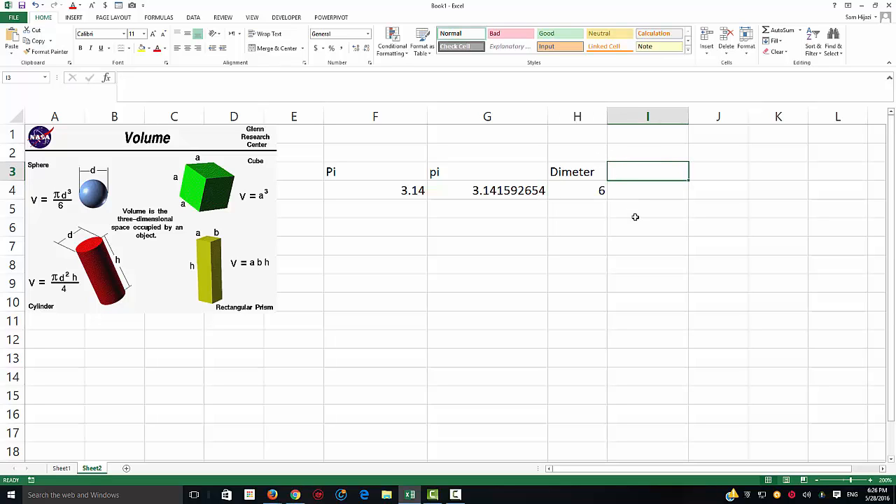
text(Vi)
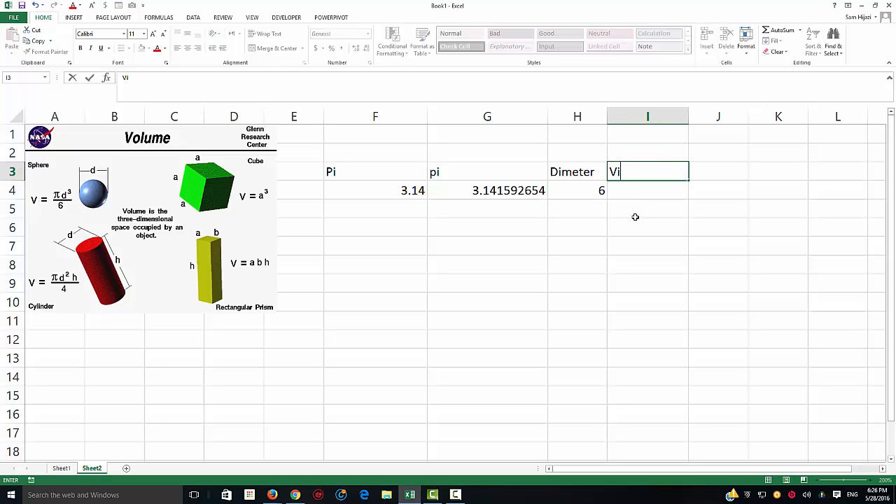
key(BackSpace)
text(olume of )
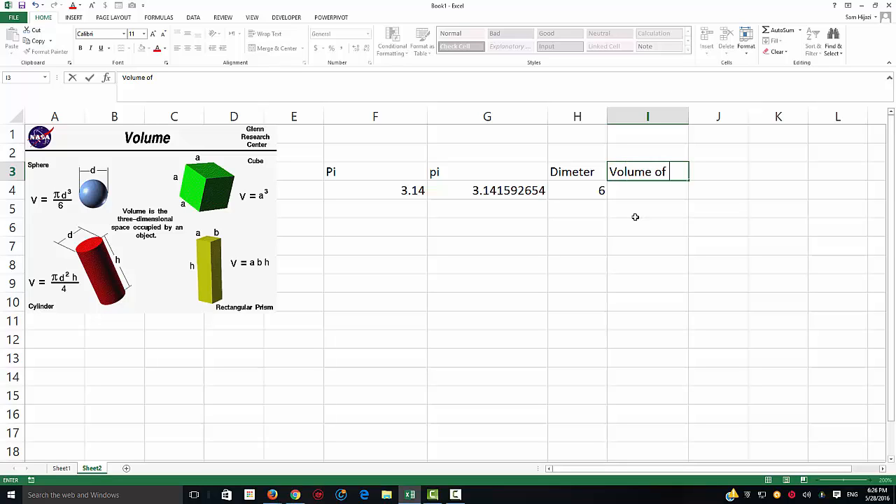
text(Sphere)
click(587, 260)
click(675, 175)
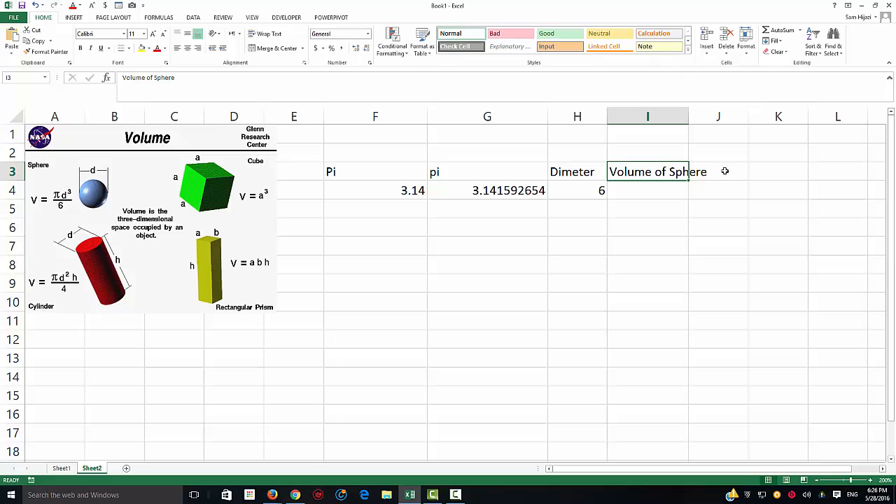
- Wrap the text of the headings in F3:I3 and autofit the widths of columns F to I
drag(413, 175, 623, 176)
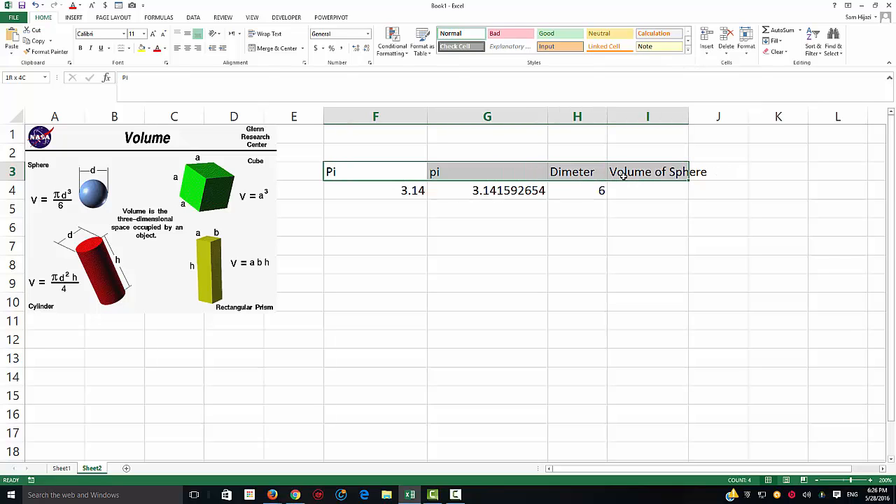
click(280, 35)
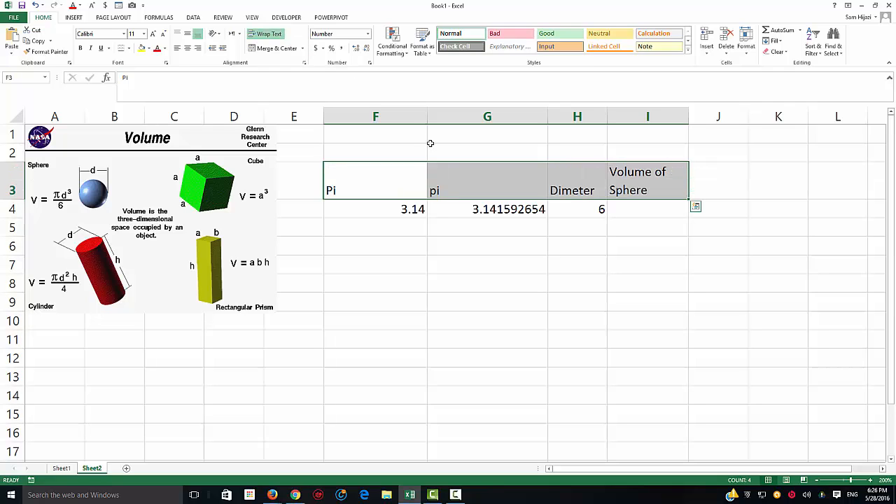
drag(424, 117, 595, 118)
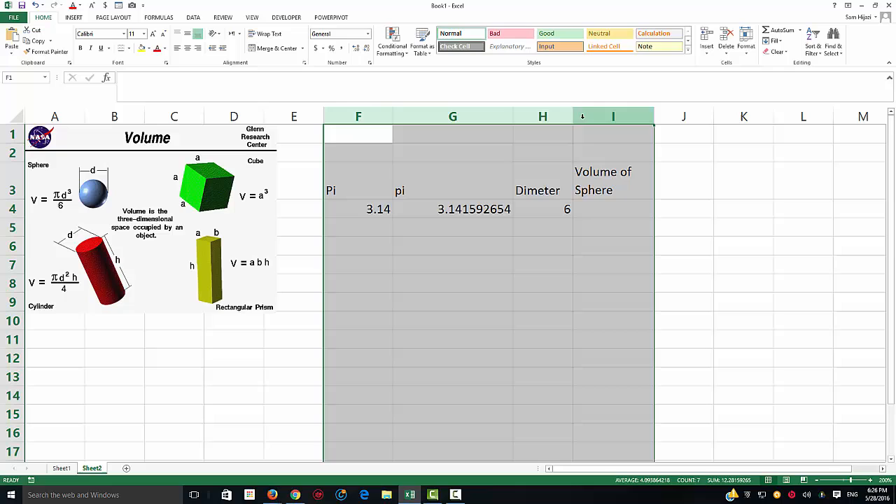
double_click(513, 116)
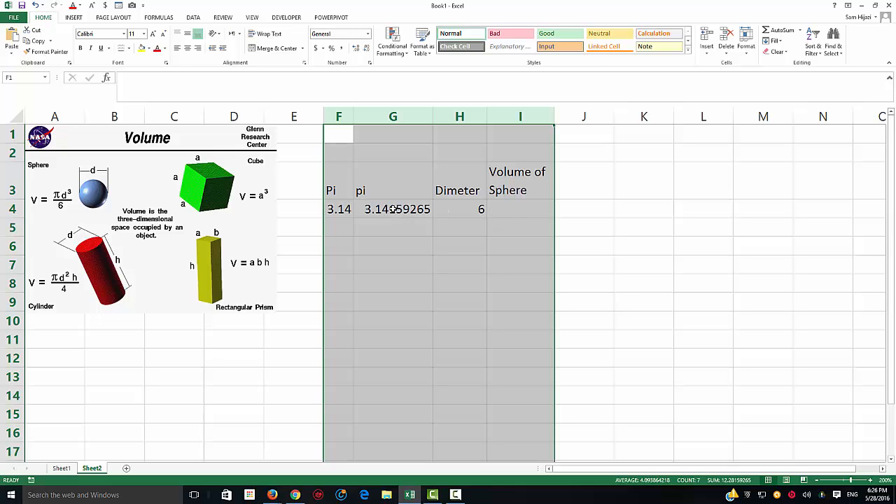
- Begin the sphere volume formula in cell I4 as =G4*H4^3, referencing the pi and diameter cells
click(504, 208)
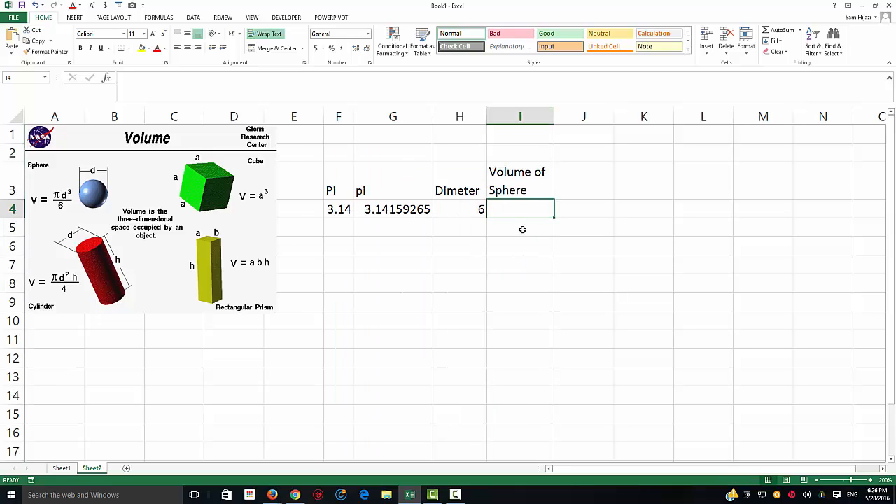
text(=)
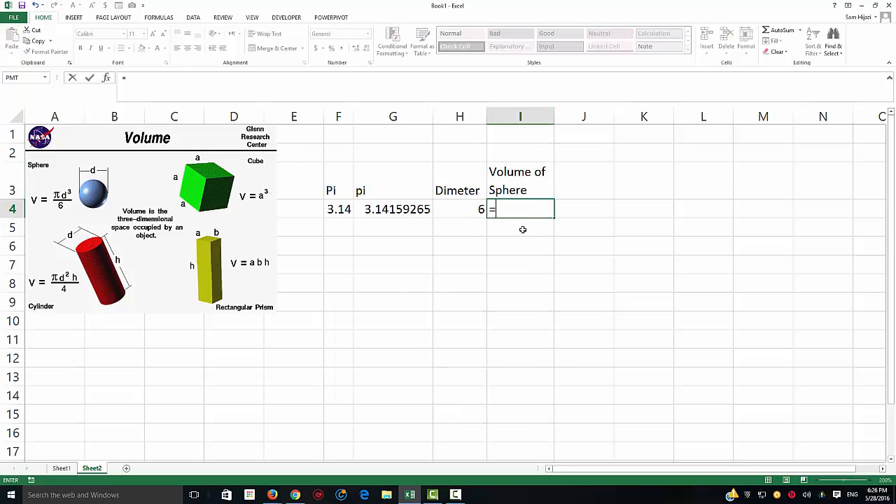
click(63, 207)
click(503, 212)
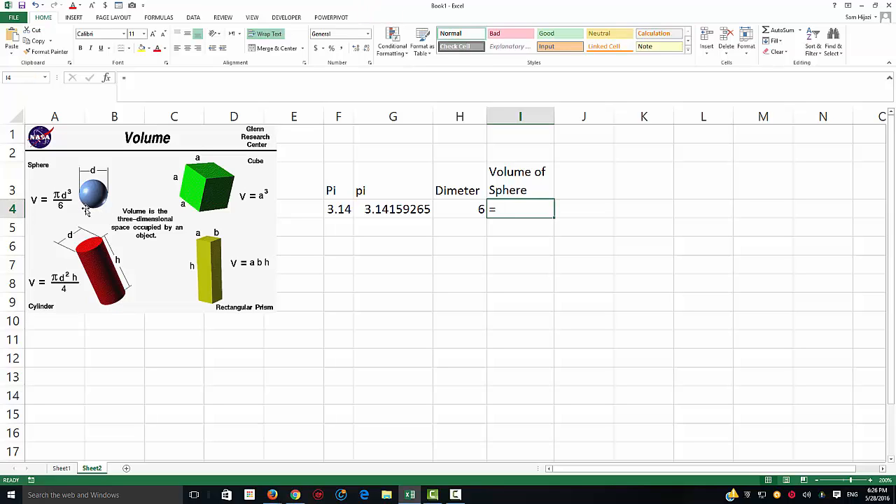
double_click(511, 209)
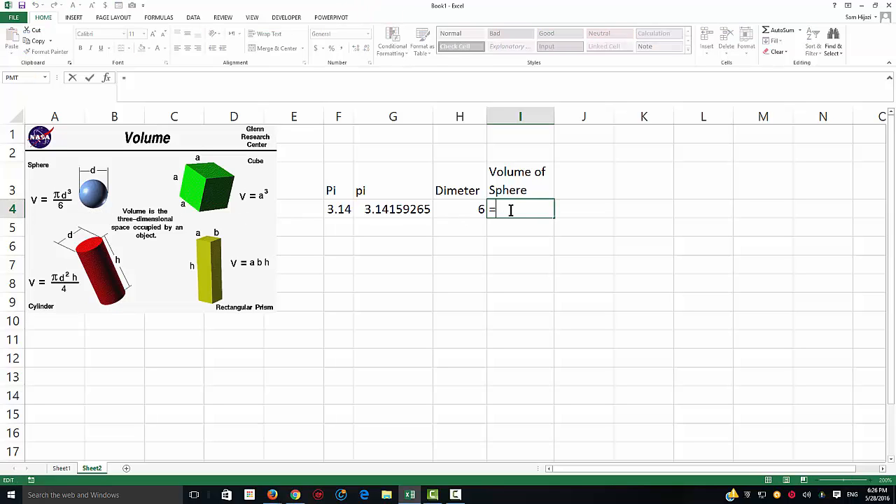
click(414, 210)
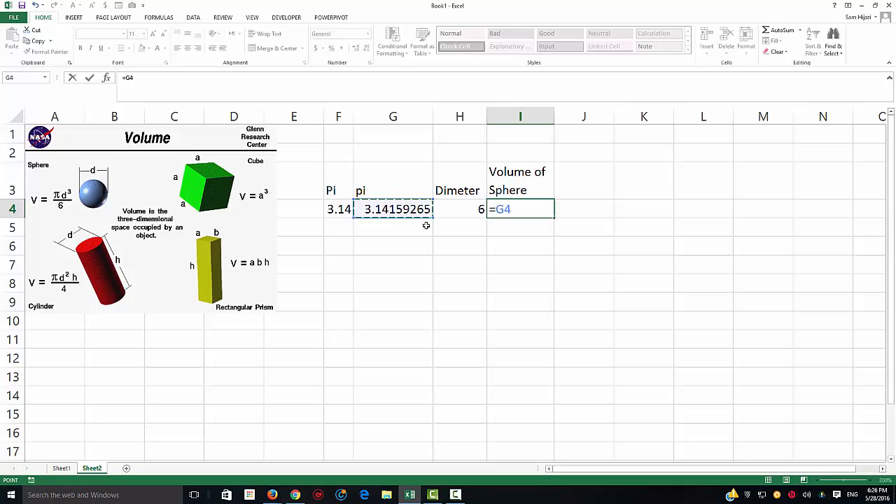
text(*)
click(476, 210)
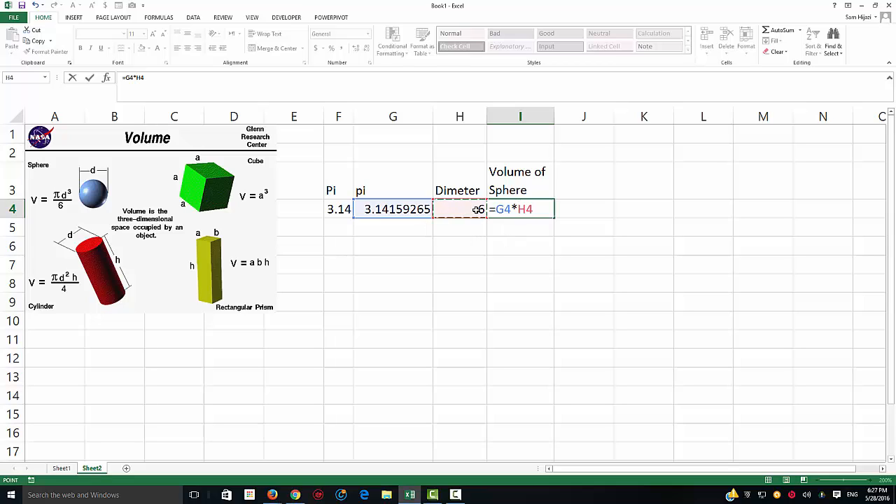
text(^3)
- Enclose G4*H4^3 in parentheses and divide by 6, completing the formula =(G4*H4^3)/6 in cell I4
click(496, 208)
text(()
key(Right)
key(Right)
key(Right)
key(Right)
key(Right)
key(Right)
key(Right)
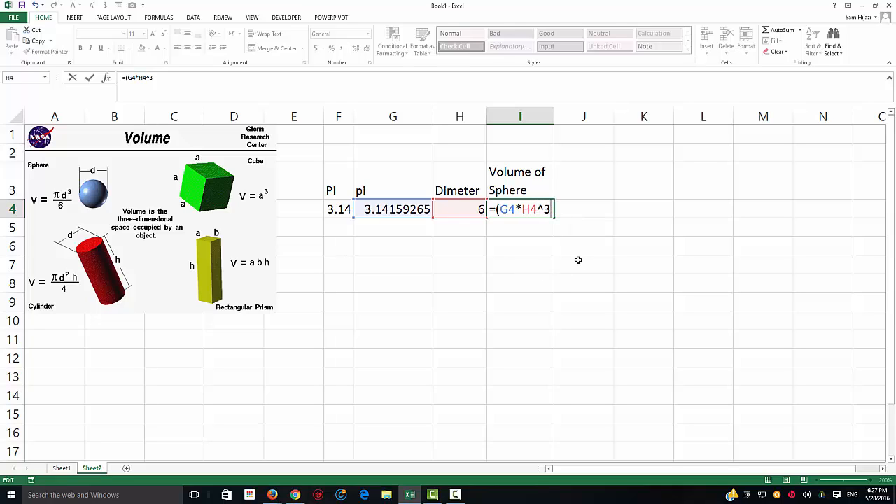
text()/6)
key(Return)
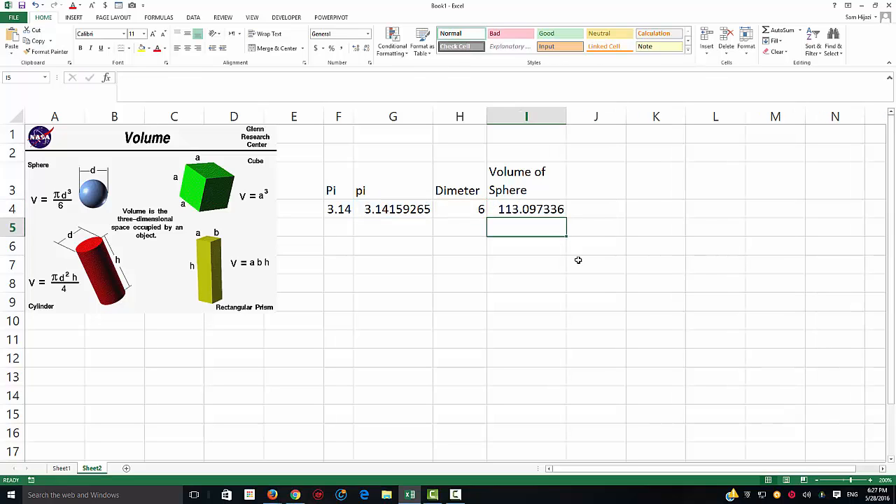
click(539, 209)
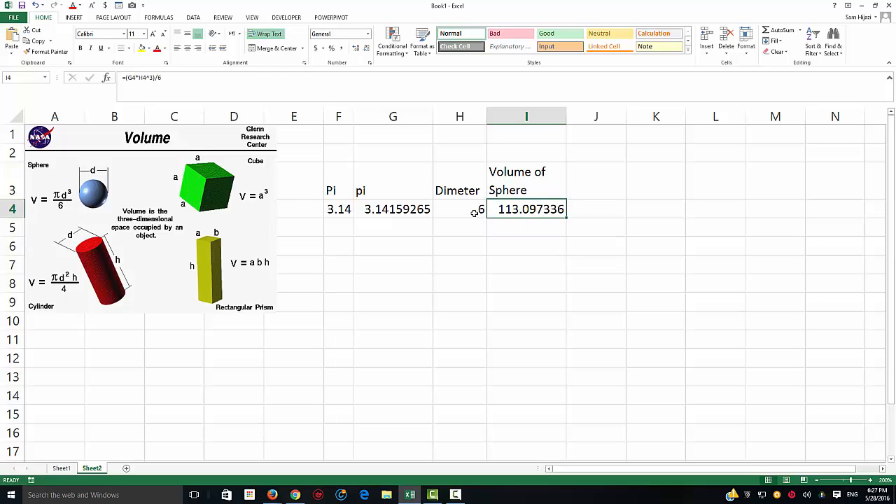
- Correct the heading in cell H3 to Diameter and widen column H so it fits on one line
double_click(446, 190)
text(a)
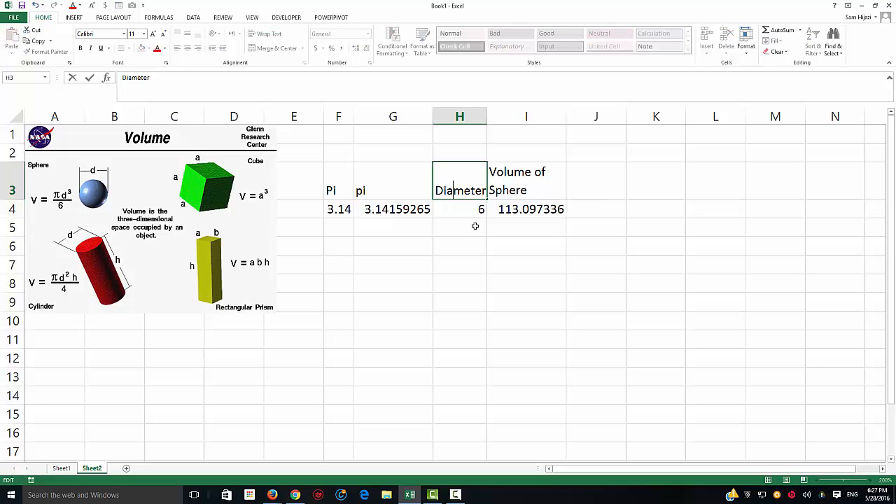
click(462, 213)
click(463, 182)
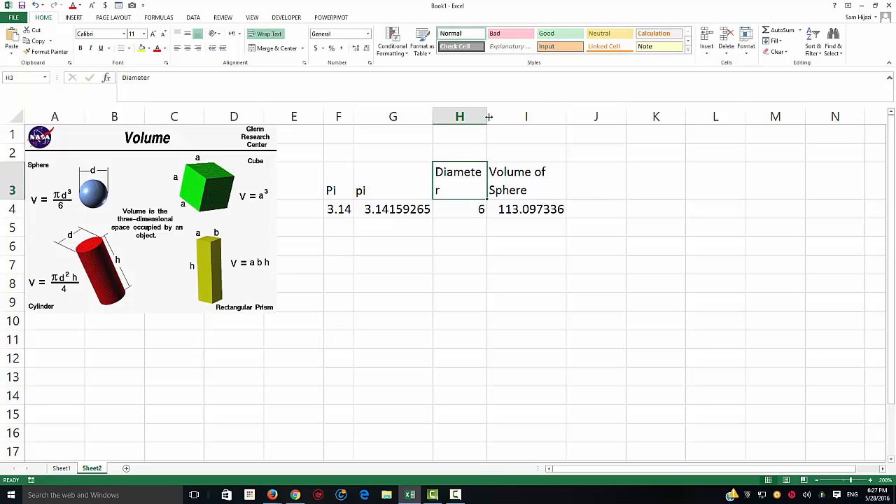
drag(487, 117, 513, 118)
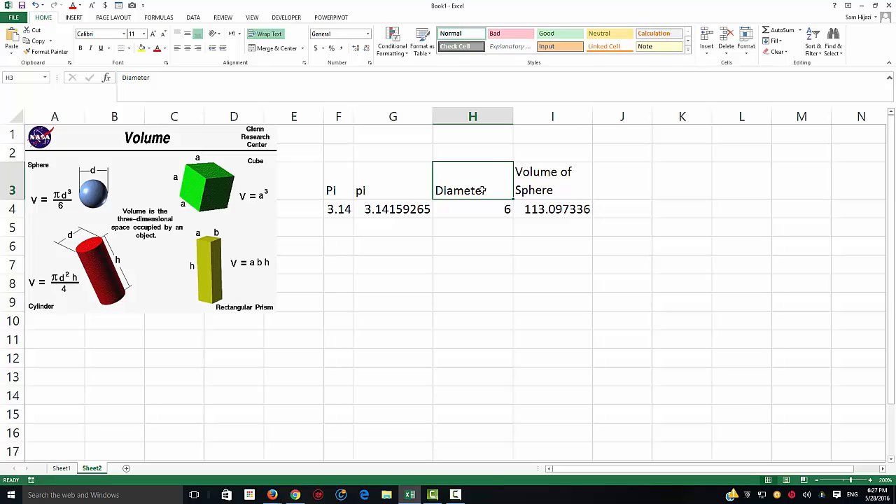
- Run a spelling check from cell H3, continuing from the beginning of the sheet
key(F7)
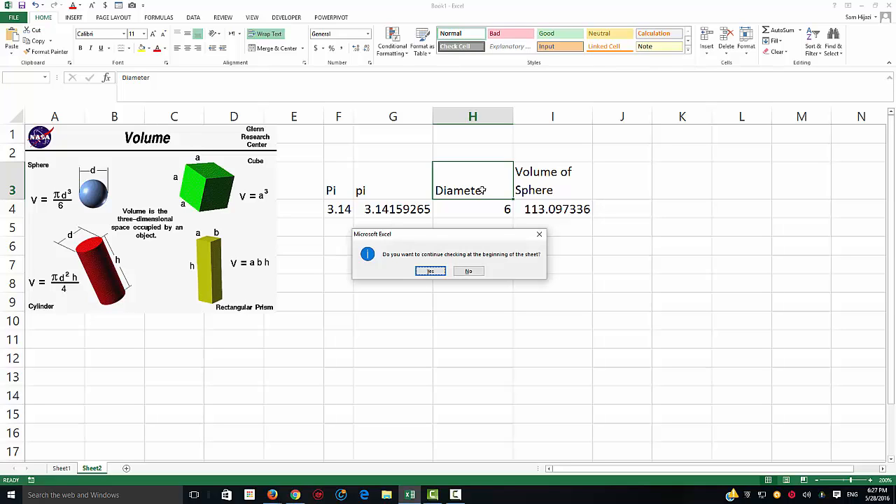
key(Return)
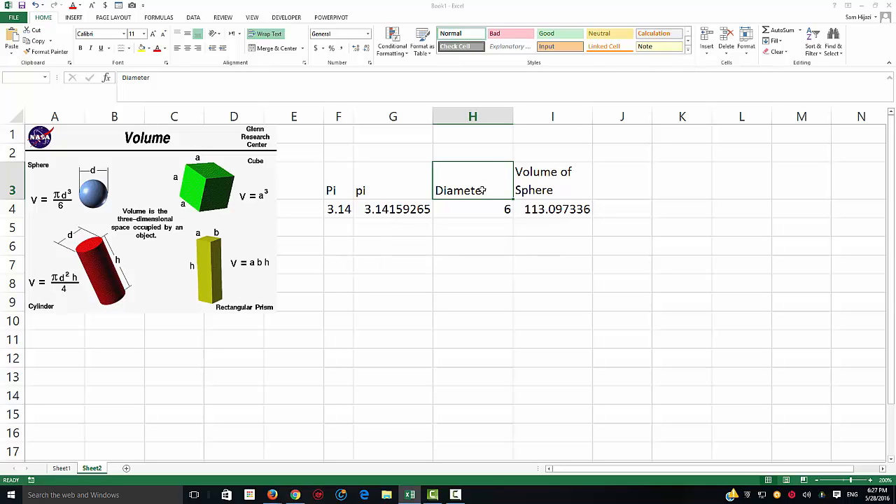
key(Return)
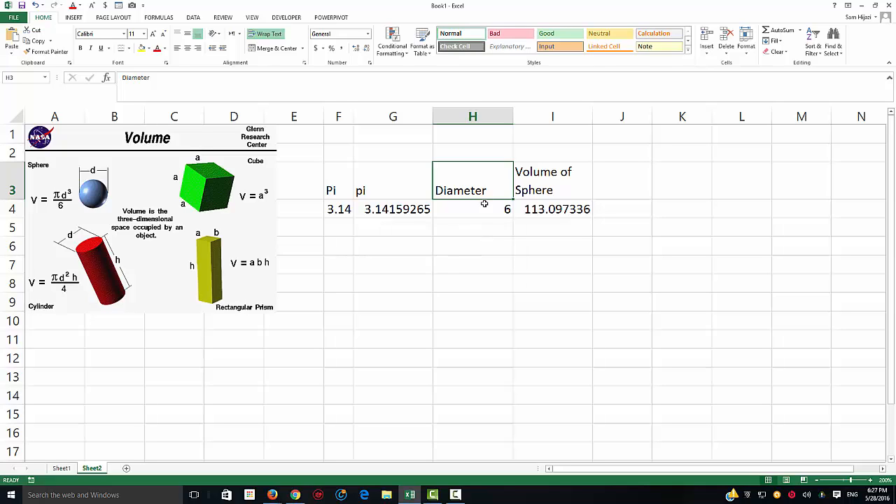
click(481, 224)
click(473, 194)
click(561, 221)
click(559, 212)
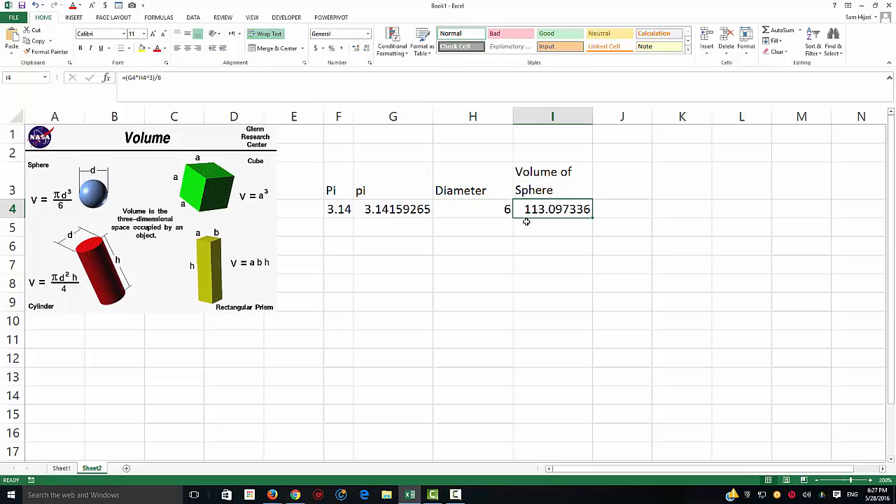
- Test the sphere volume formula with diameters of 7 and 9 in cell H4, leaving 9 entered
click(495, 210)
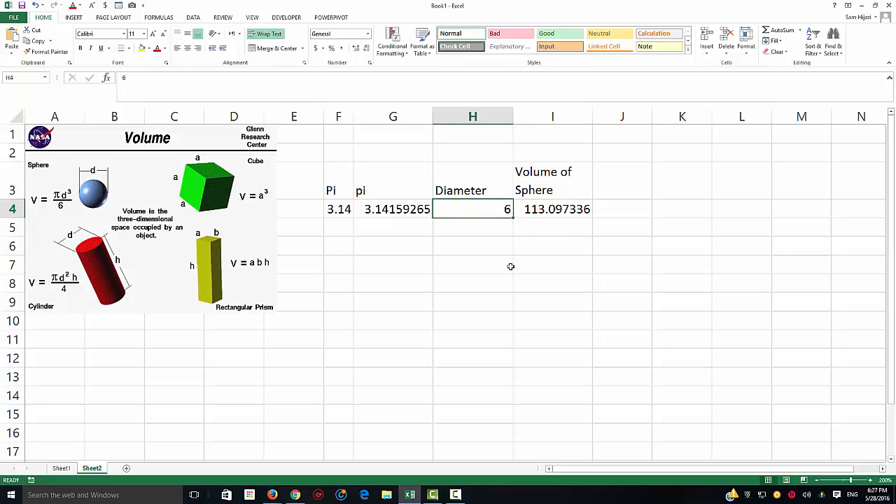
text(7)
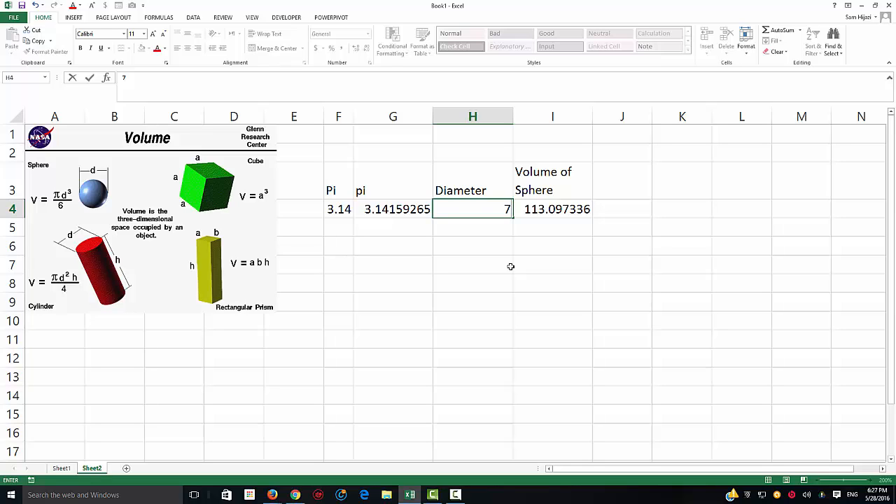
key(Return)
key(Up)
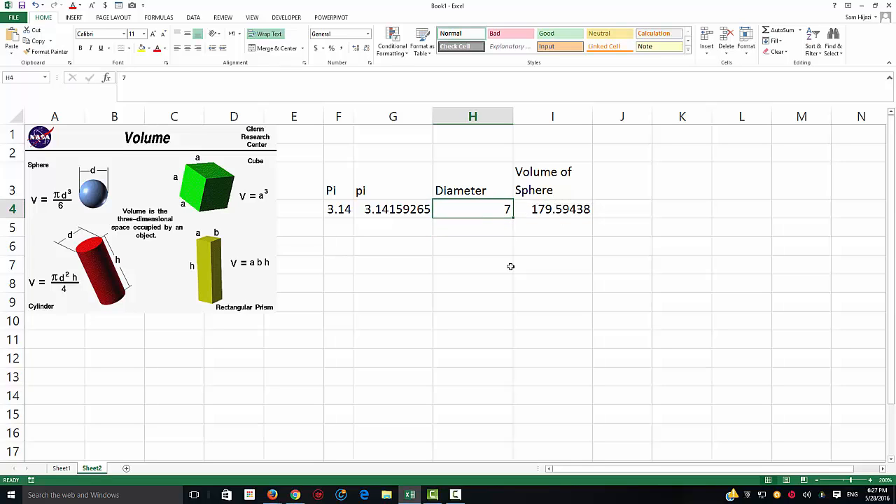
text(9)
key(Return)
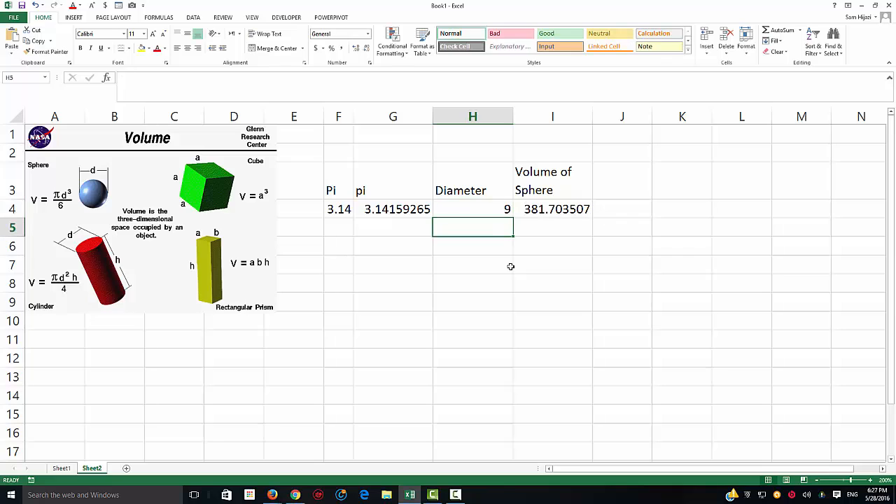
- Enter the heading Side in cell G6 and a side length of 5.8 in cell G7 for the cube
key(Up)
key(Left)
key(Left)
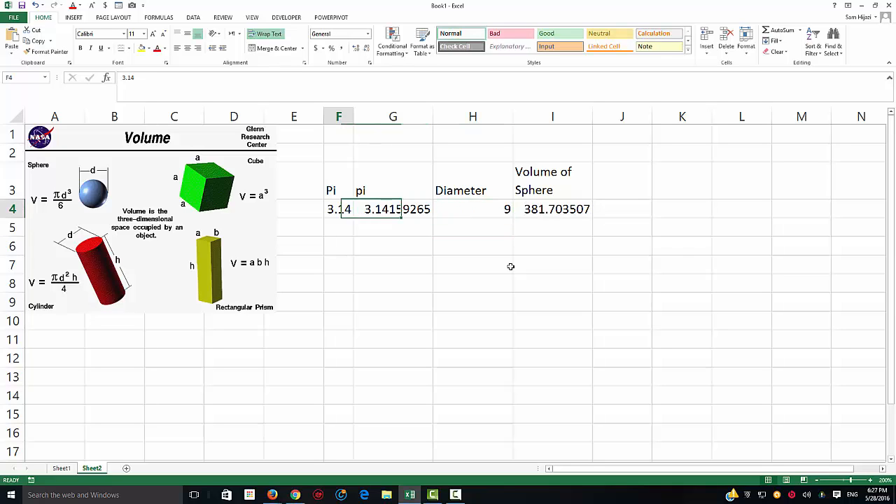
key(Down)
key(Right)
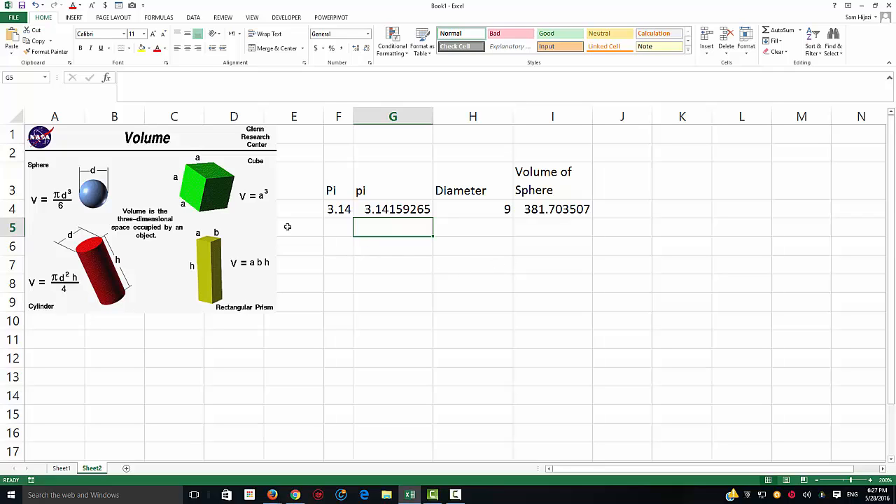
click(224, 188)
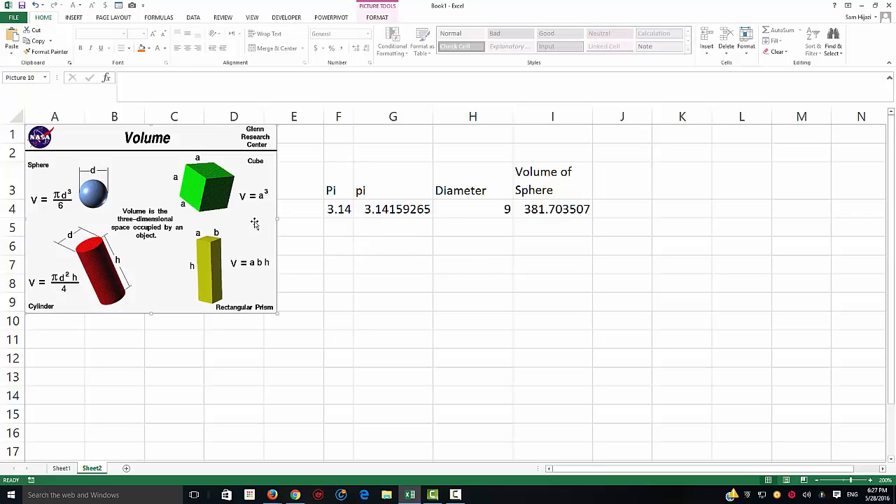
click(358, 249)
text(Side)
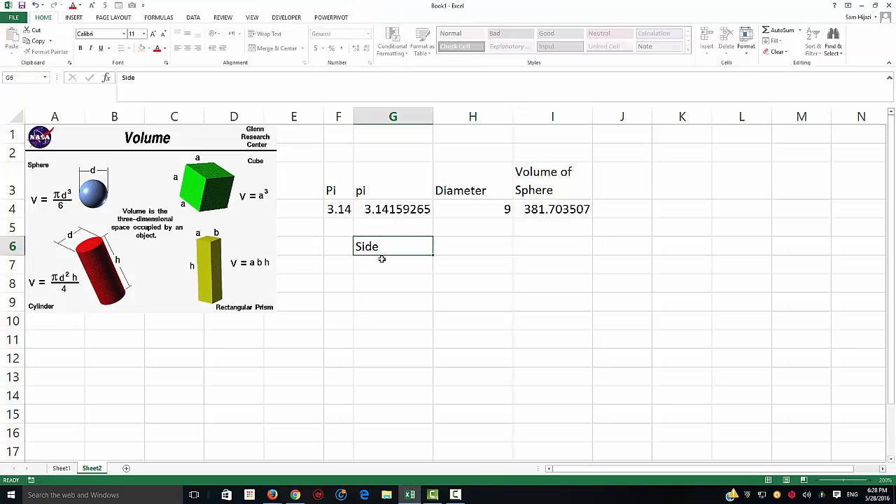
key(Return)
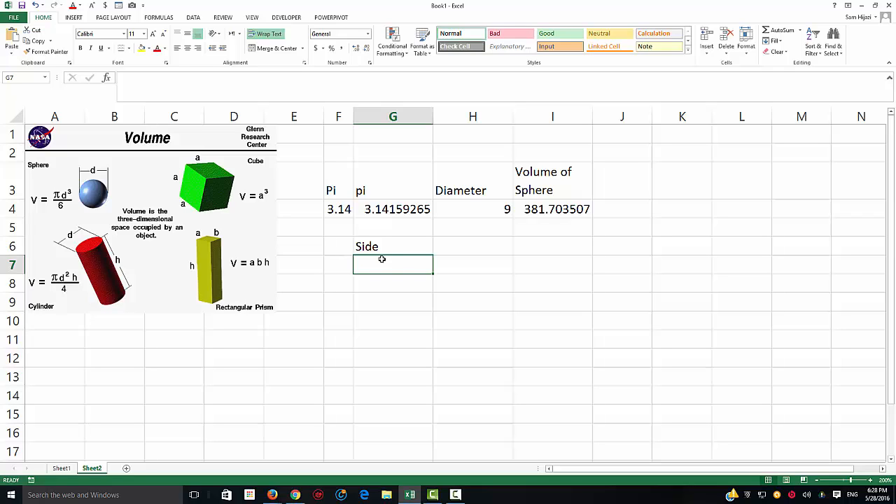
text(5.8)
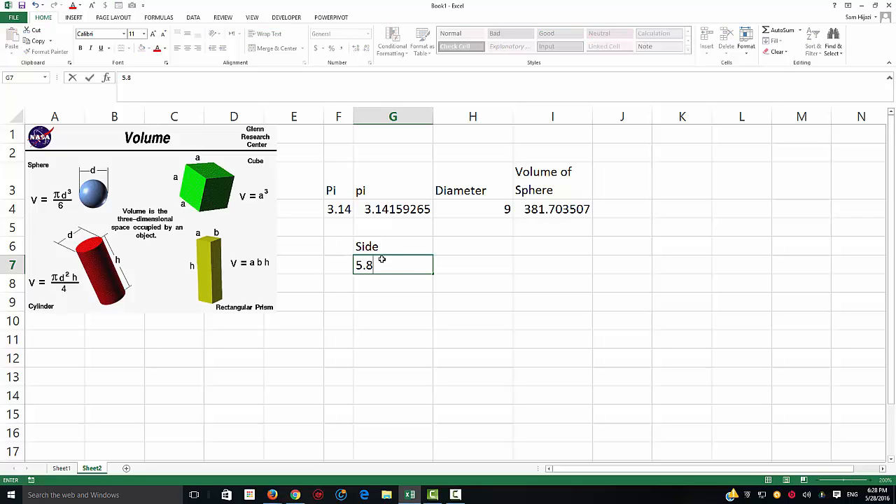
key(Tab)
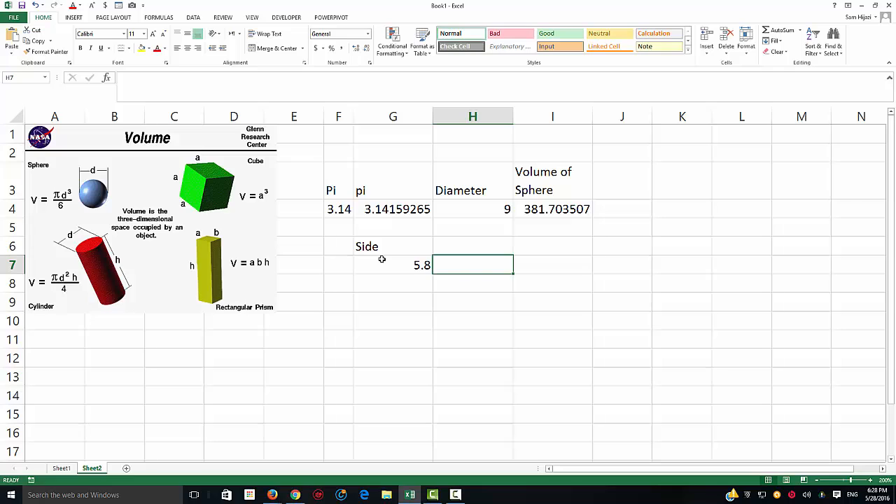
- Enter the heading Volume of Cube in cell I6
key(Right)
key(Up)
text(V)
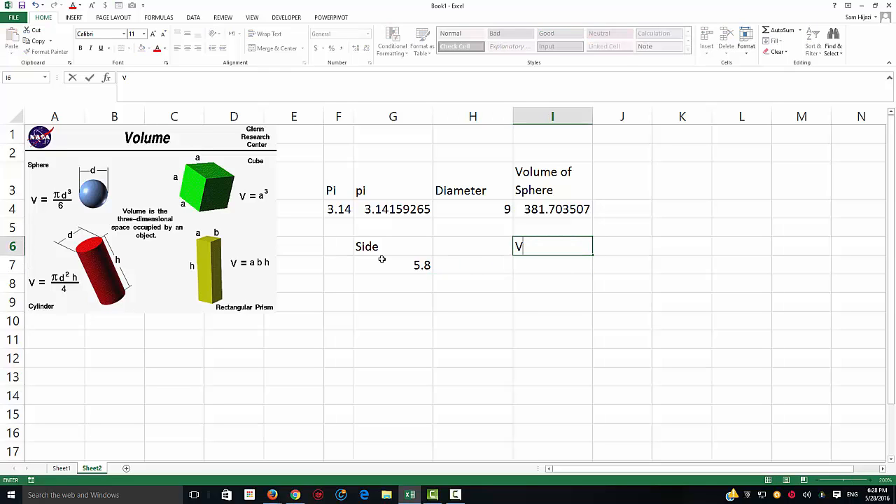
text(olume of )
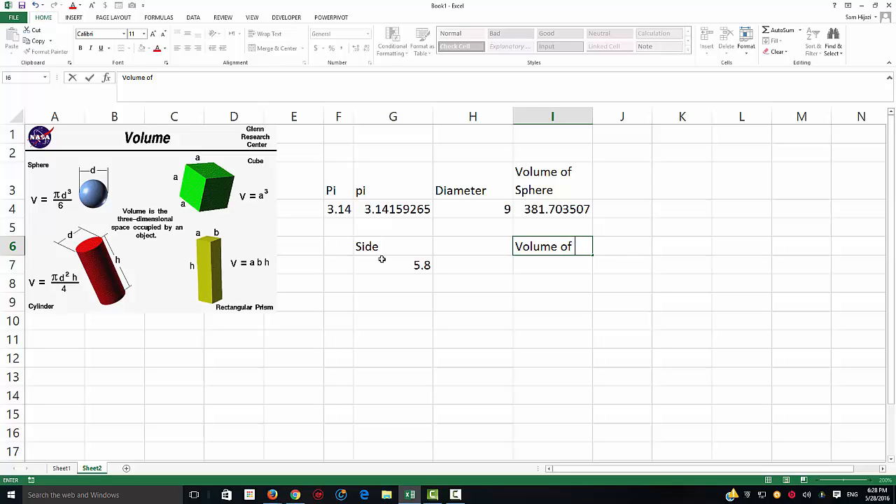
text(Cube)
key(Return)
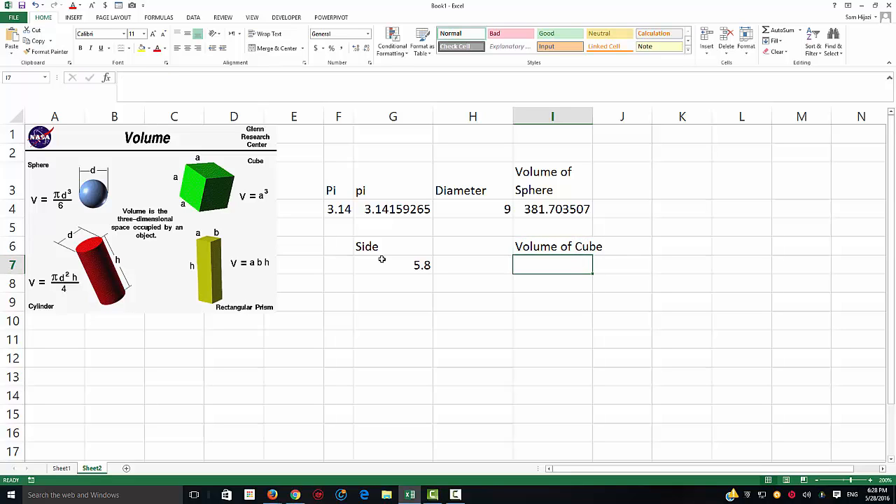
- Enter the cube volume formula =G7^3 in cell I7, referencing the side length cell
text(=)
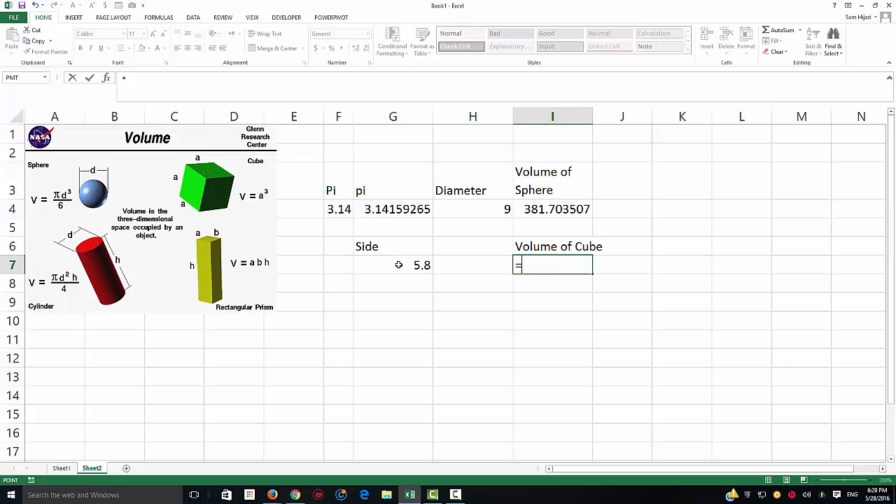
click(398, 264)
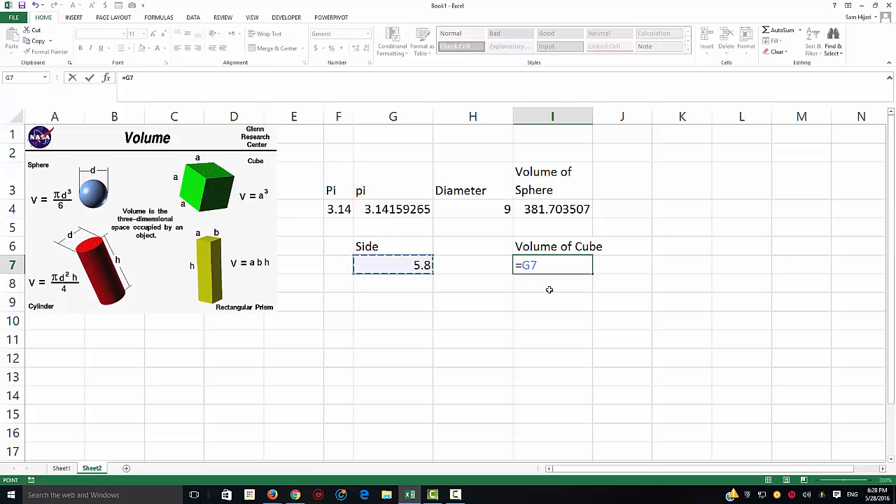
text(^)
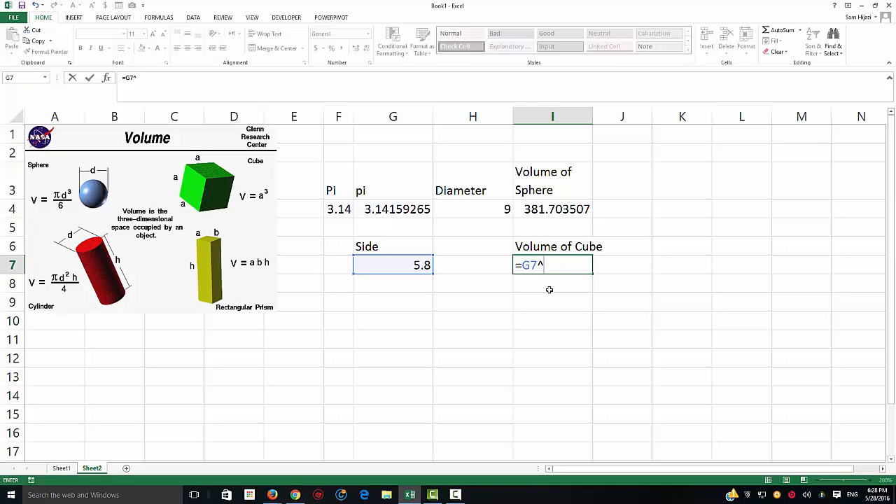
text(3)
key(Return)
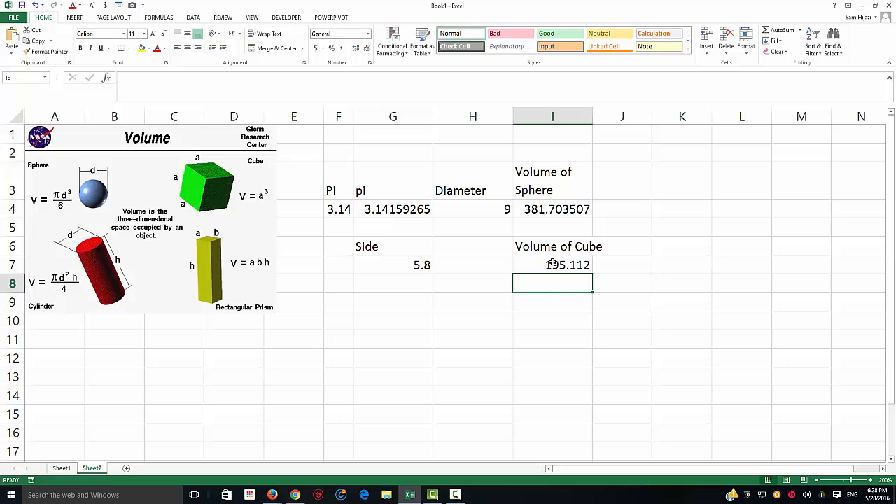
click(553, 264)
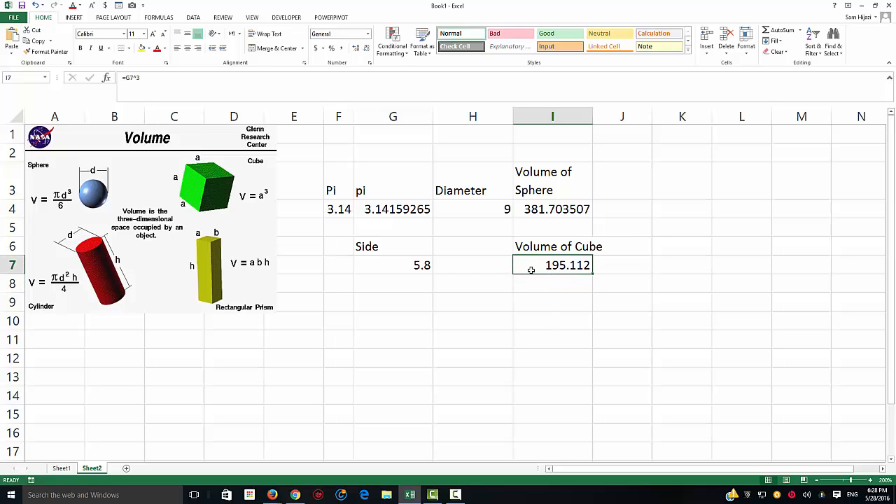
- Set the cube's side length in cell G7 to 89
click(411, 268)
text(89)
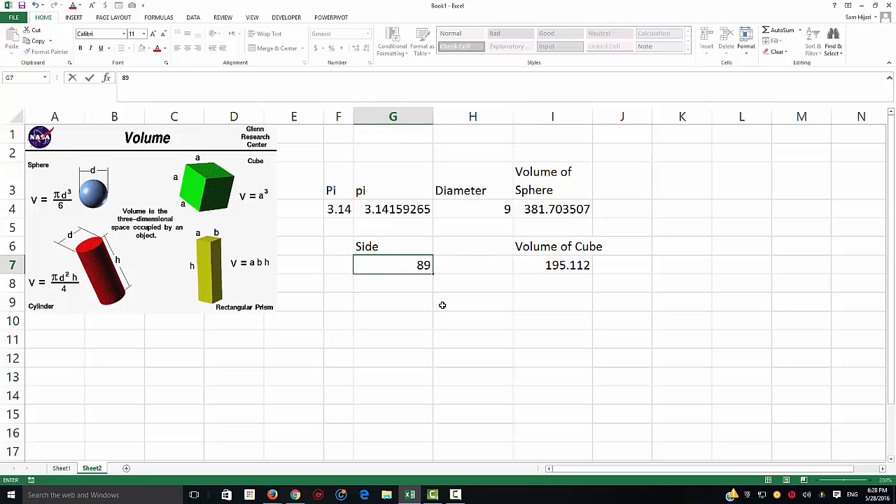
key(Return)
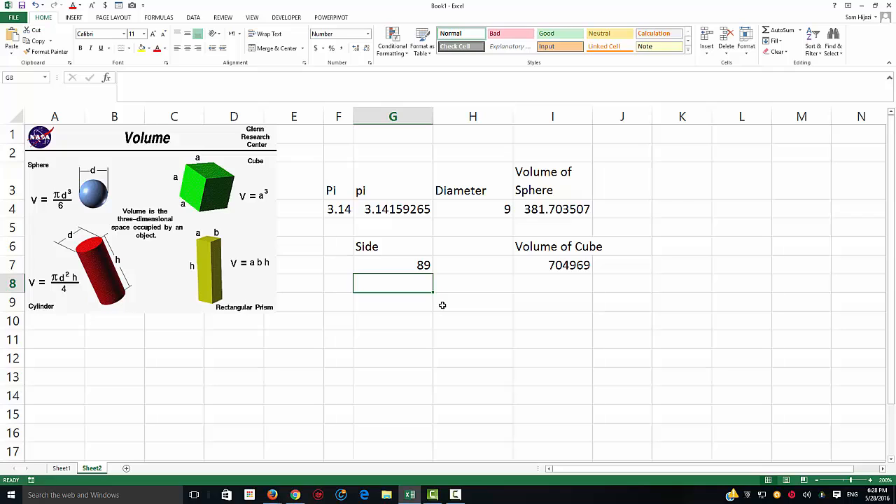
- Review the side value in G7 and the cell reference in the cube volume formula in I7
click(405, 266)
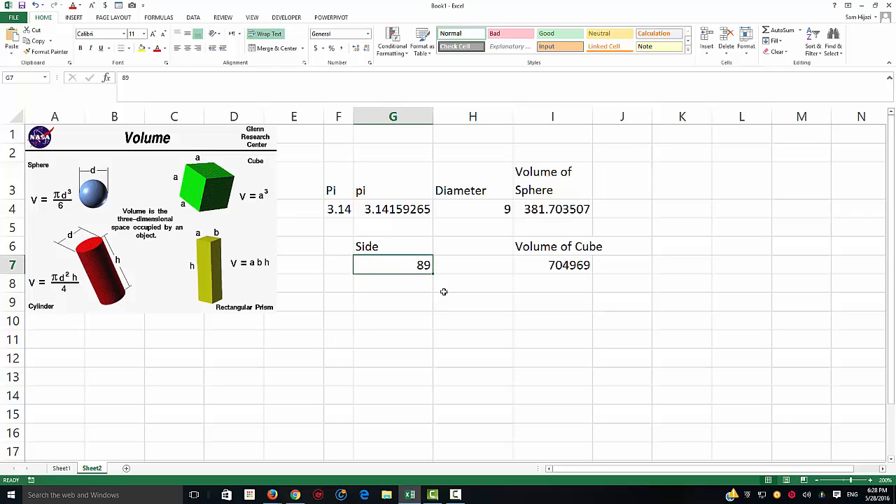
double_click(543, 265)
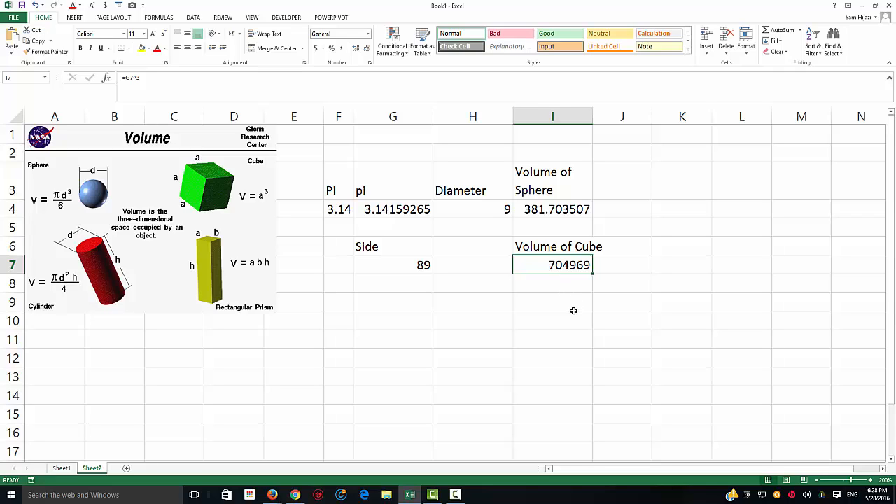
key(F2)
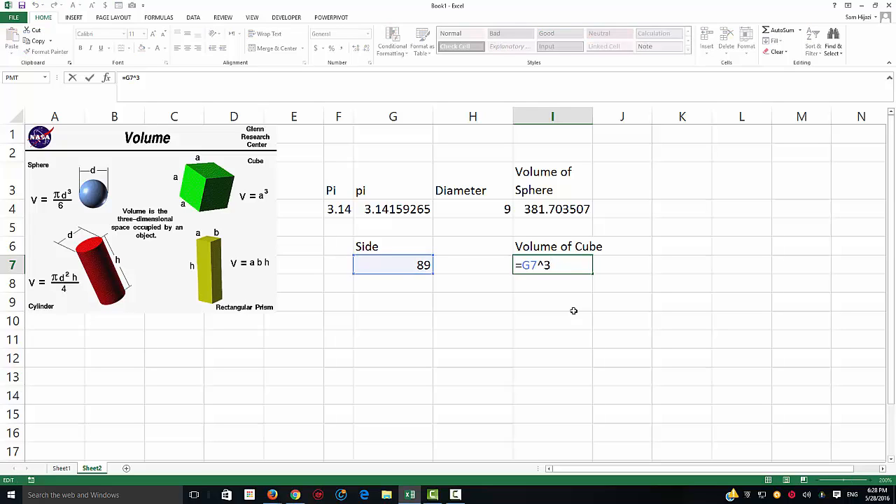
key(Return)
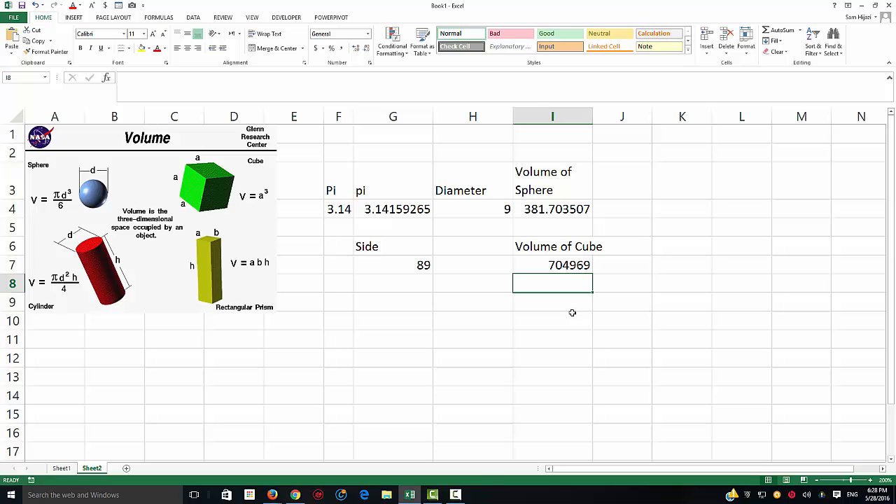
- Enter the cylinder input headings Diameter in cell G9 and Height in cell H9
click(378, 309)
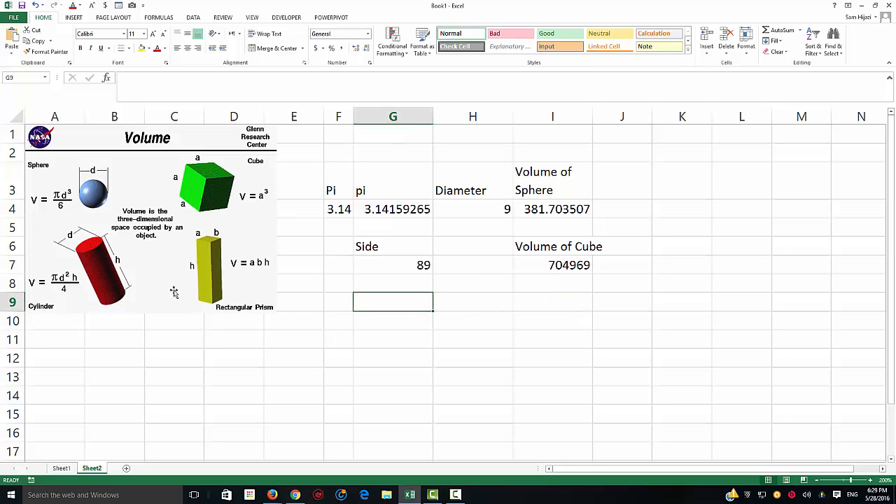
click(103, 275)
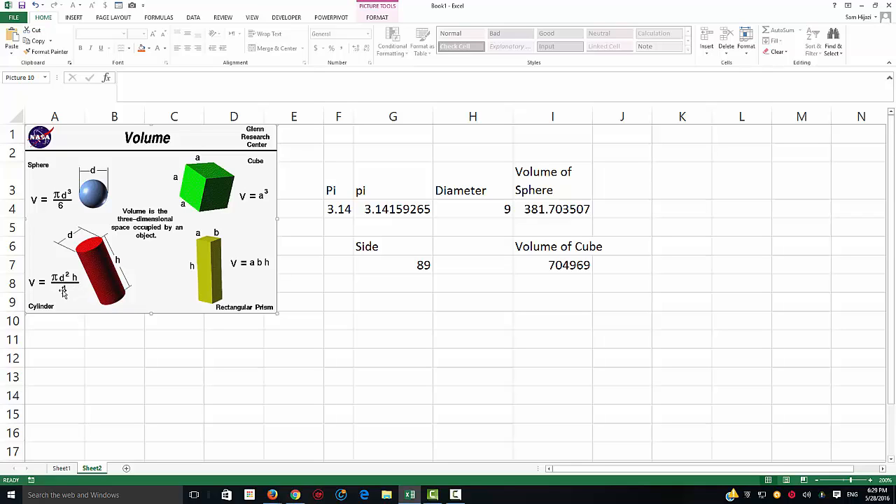
click(368, 307)
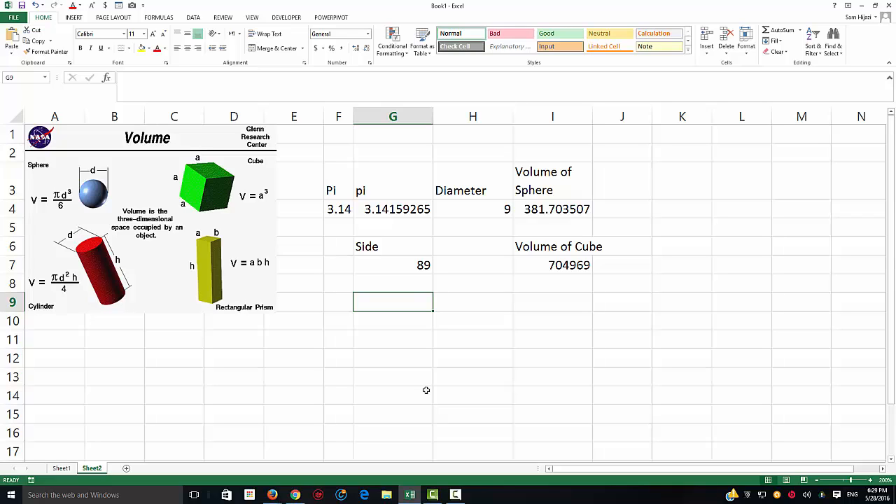
text(Diameter)
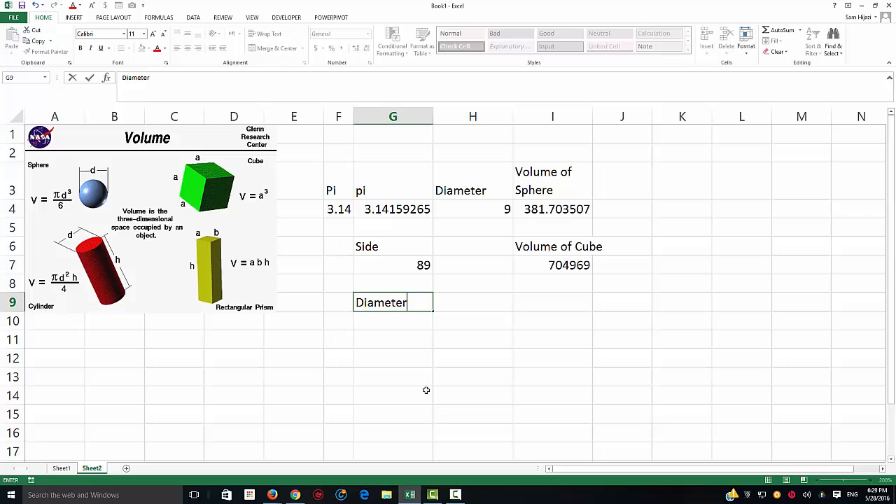
key(Tab)
text(Height)
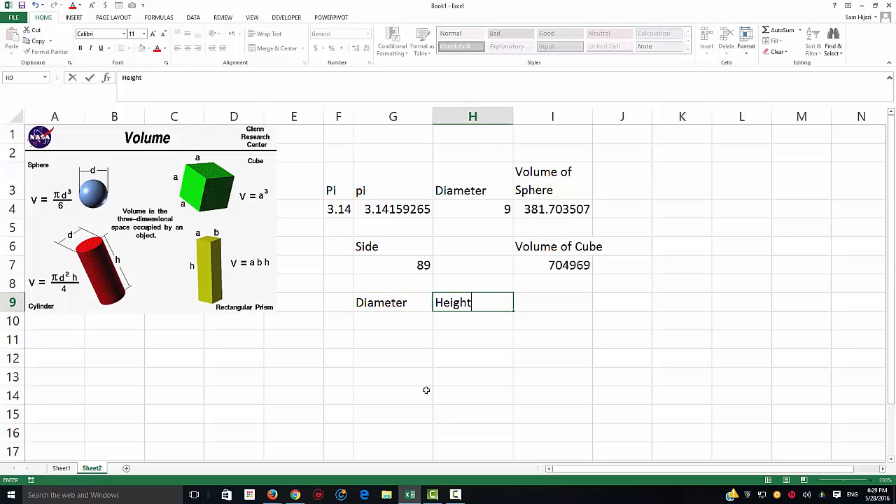
- Run a spelling check on the Height heading in H9 and again from the Diameter heading in G9
key(F7)
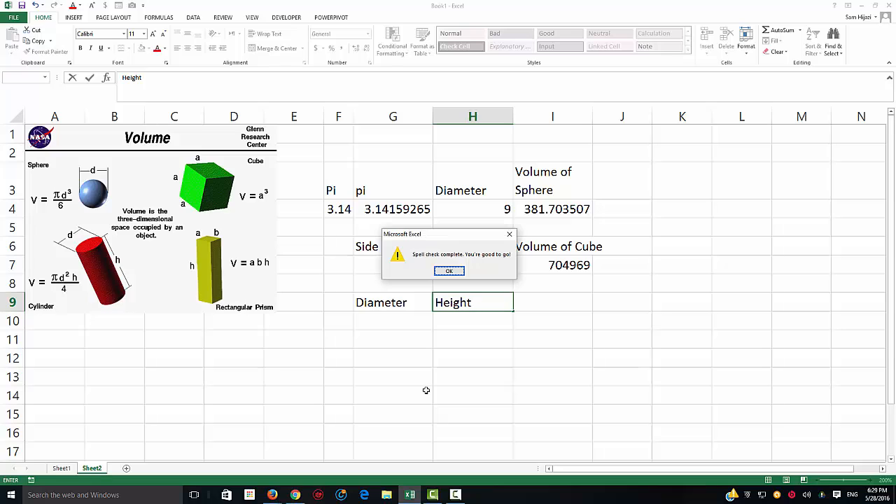
key(Return)
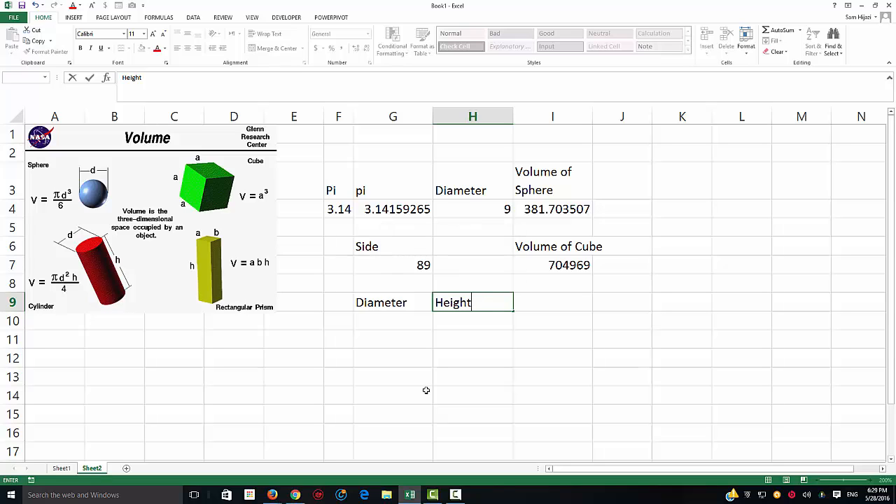
click(412, 301)
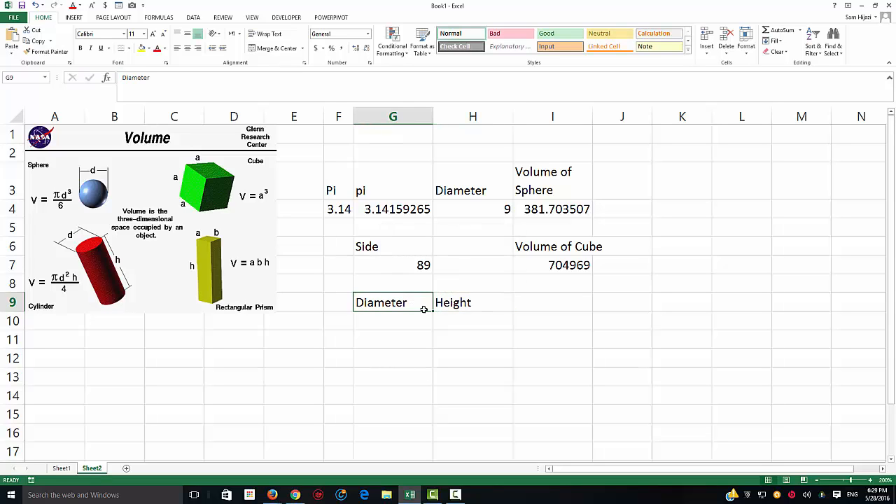
key(F7)
key(Return)
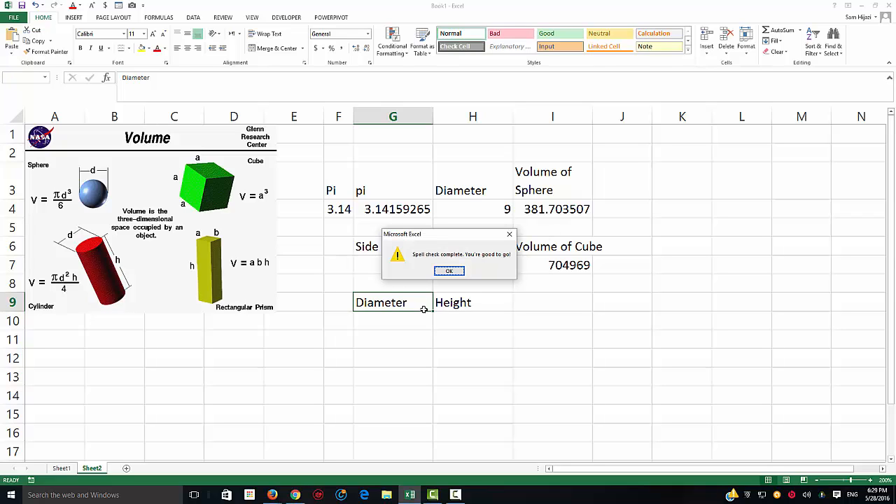
click(441, 269)
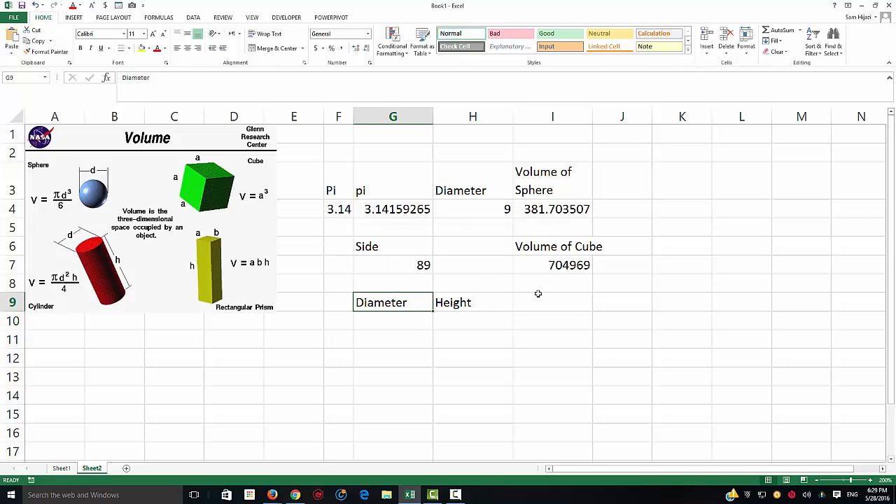
- Enter the heading Volume in cell I9 for the cylinder
click(538, 298)
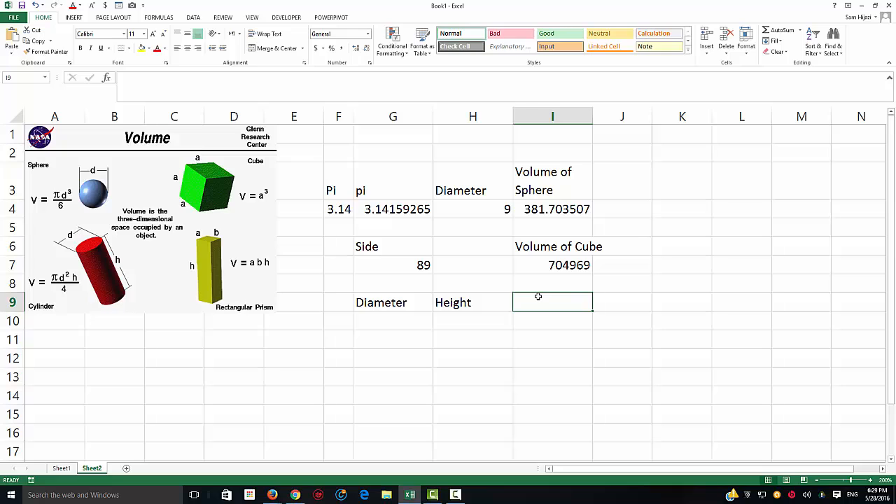
text(Volum)
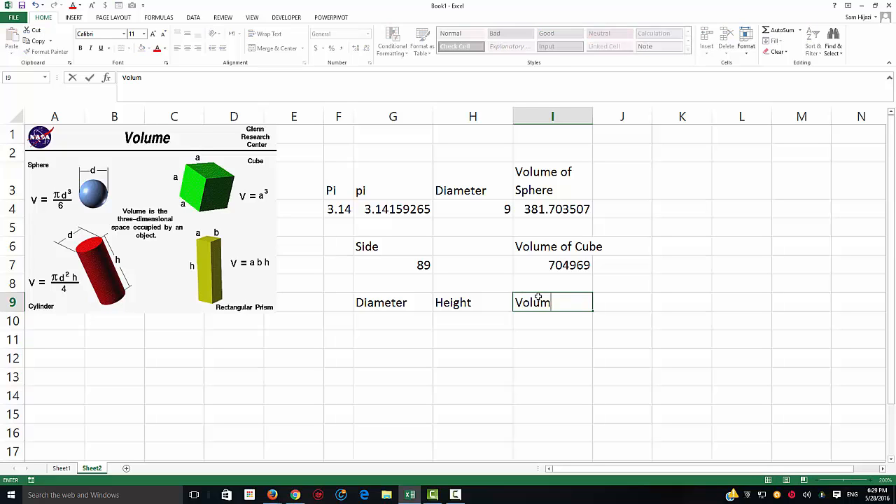
text(e)
key(Return)
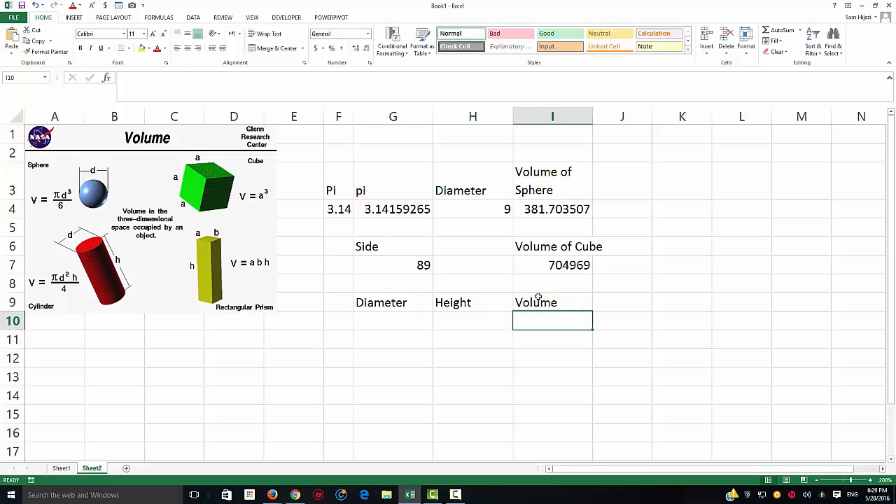
- Enter the cylinder's diameter 7 in cell G10 and height 4 in cell H10
key(Left)
key(Left)
text(7)
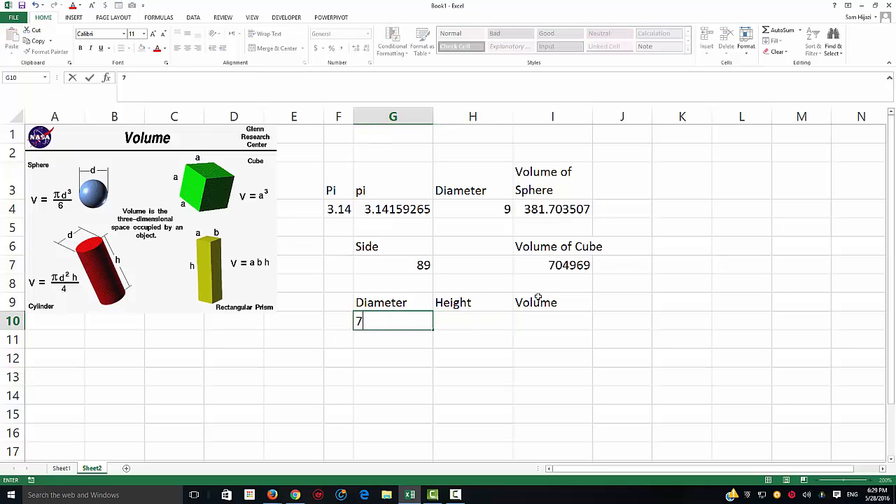
key(Tab)
text(4)
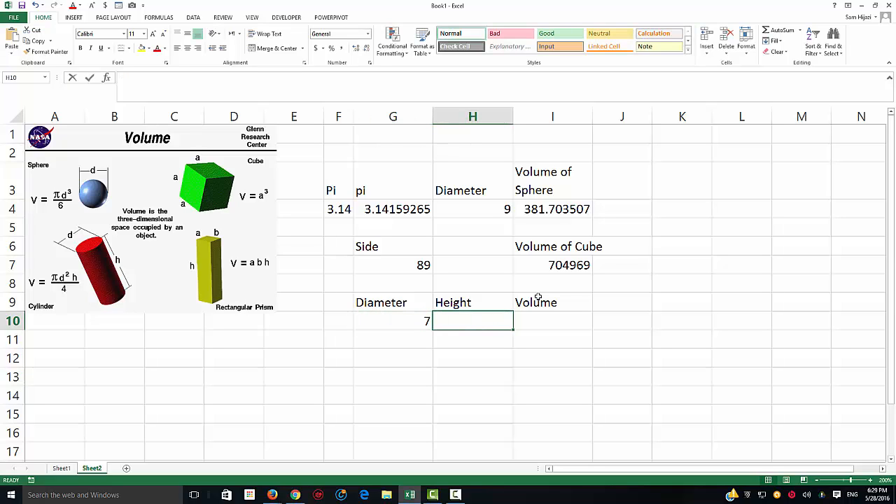
key(Tab)
- Enter the cylinder volume formula =(PI()*G10^2*H10)/4 in cell I10, referencing the diameter and height cells
text(=)
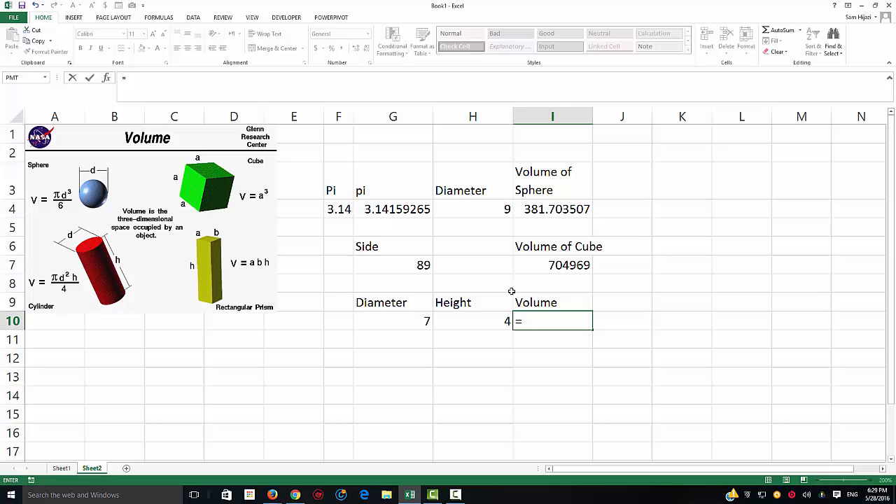
click(62, 280)
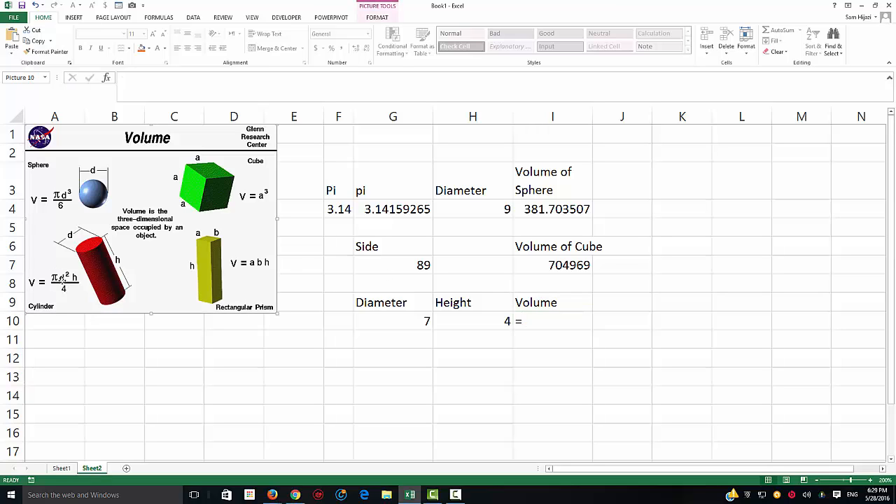
click(534, 321)
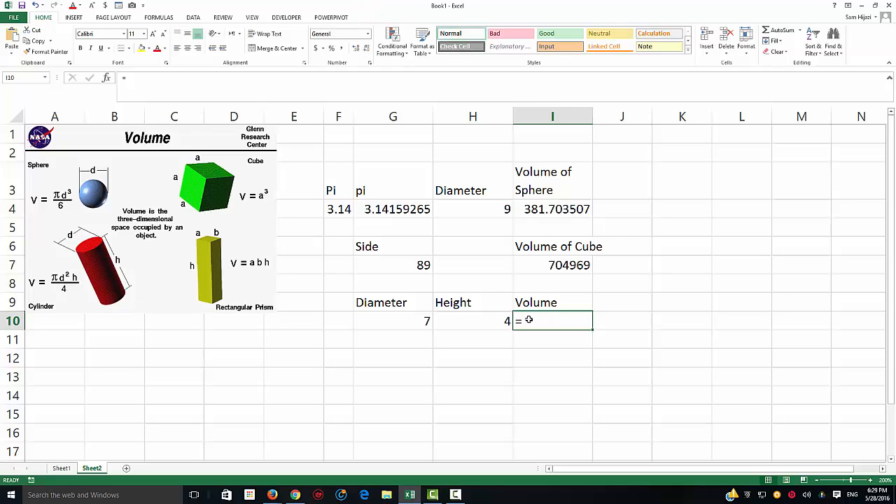
double_click(529, 321)
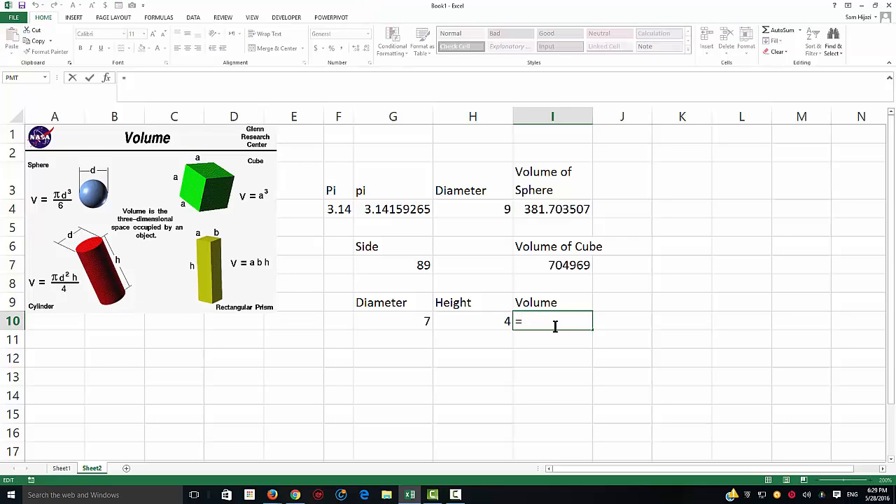
text(()
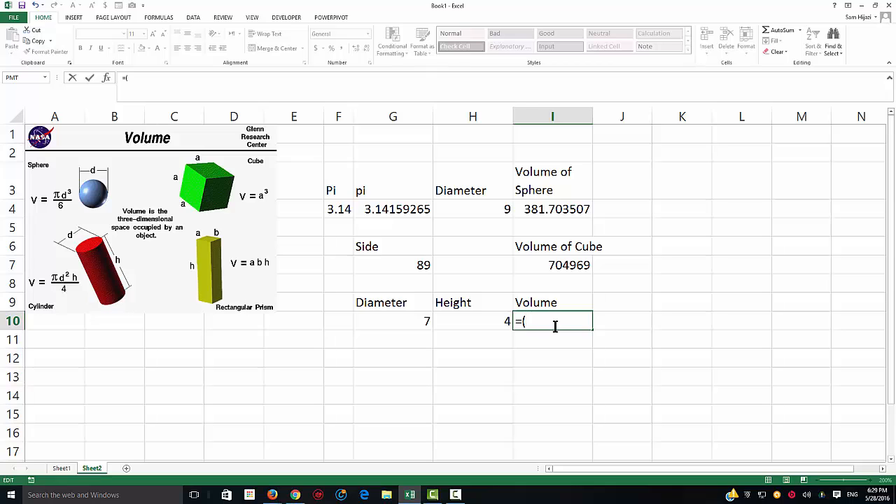
text(pi()*)
click(411, 318)
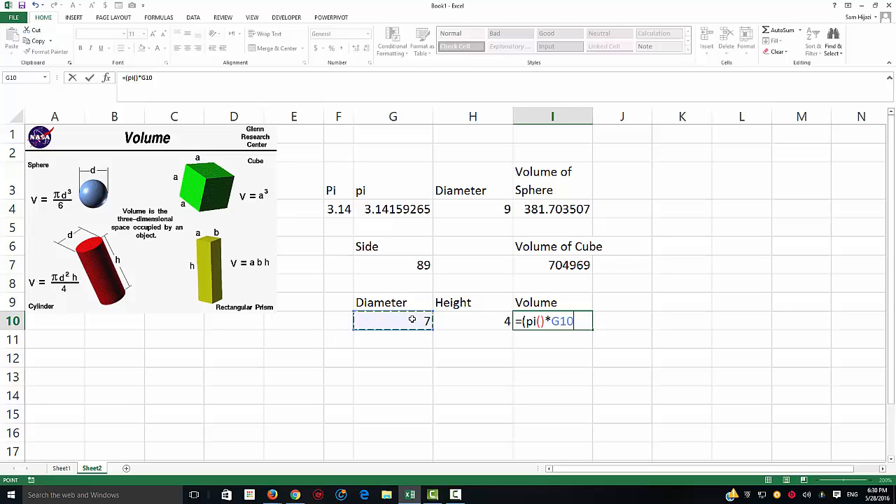
text(^2)
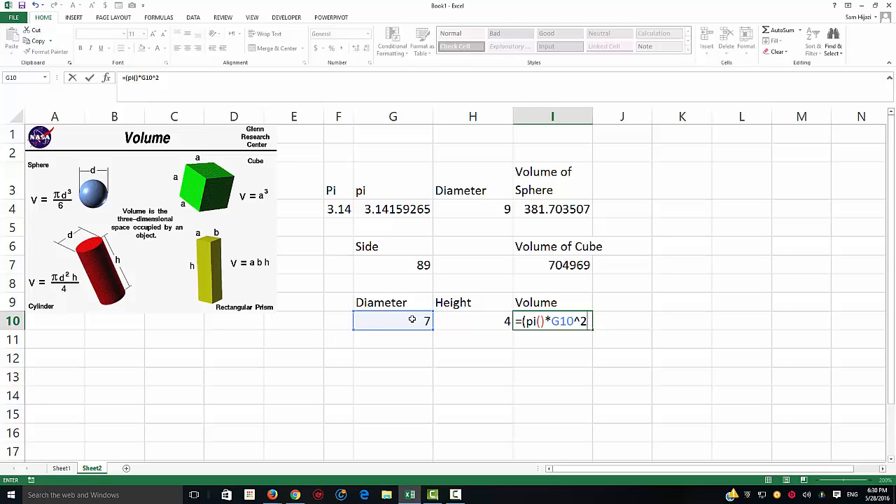
text(*)
click(504, 321)
text()/)
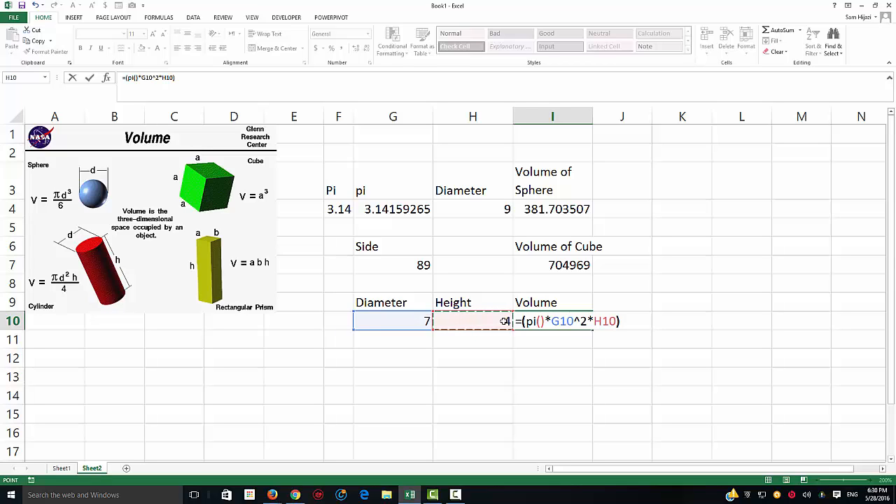
text(4)
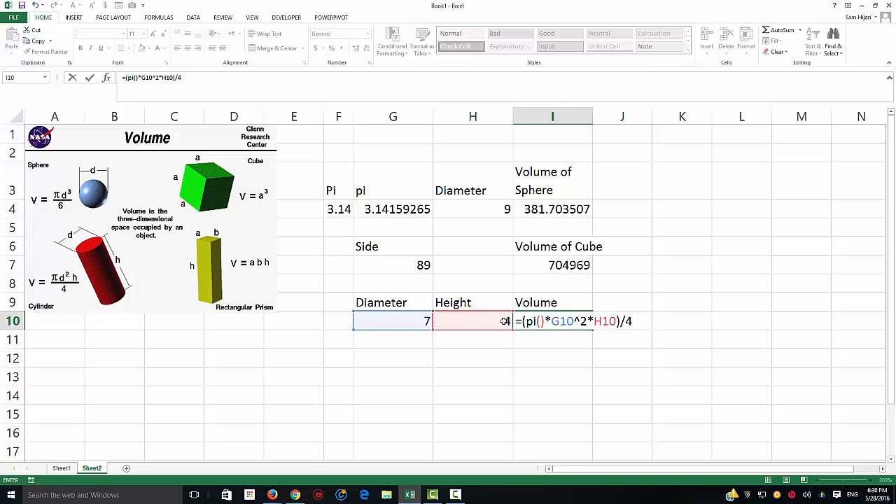
key(Return)
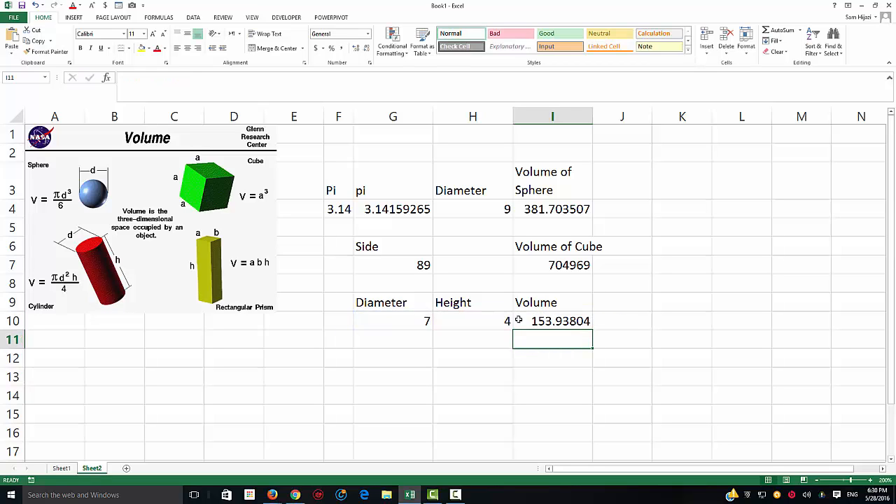
- Reduce the cylinder volume in I10 to two decimal places
click(568, 322)
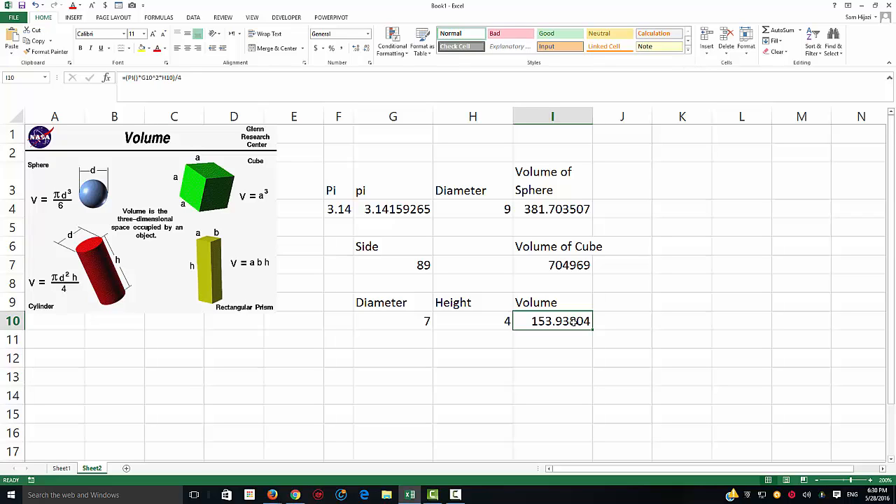
click(366, 49)
click(365, 49)
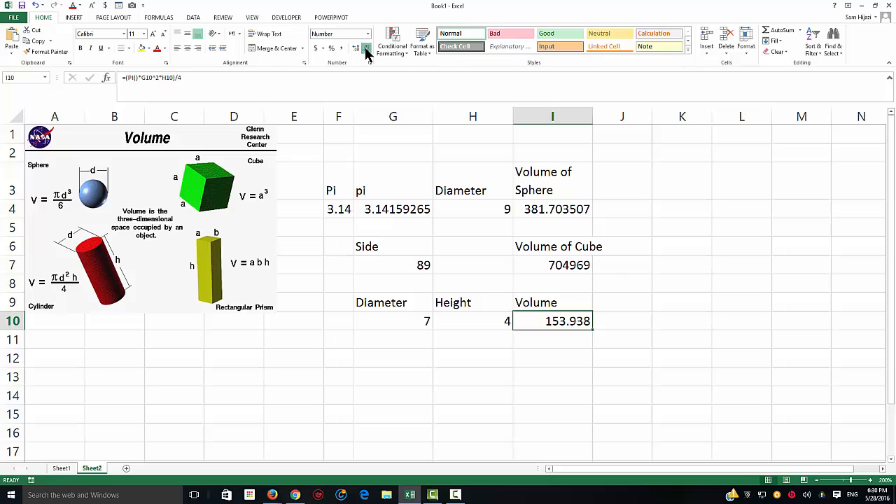
click(365, 49)
- Enter the rectangular prism headings length, width and height in cells G12, H12 and I12
click(392, 361)
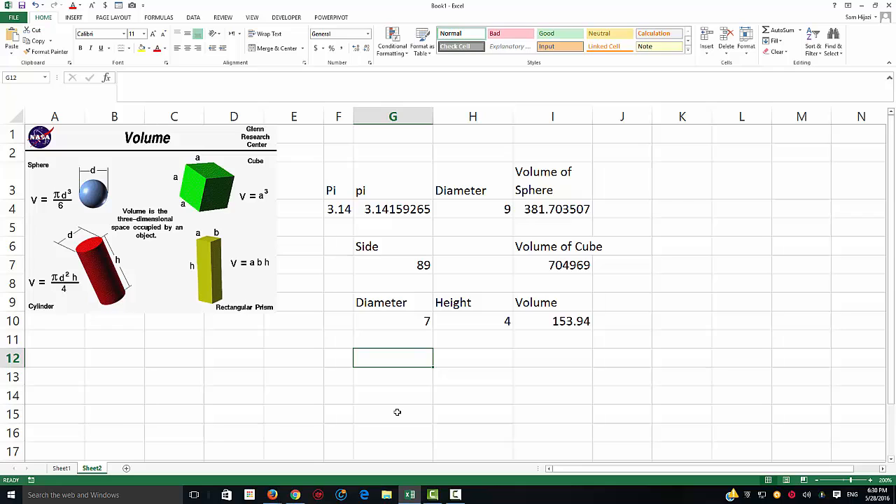
click(210, 284)
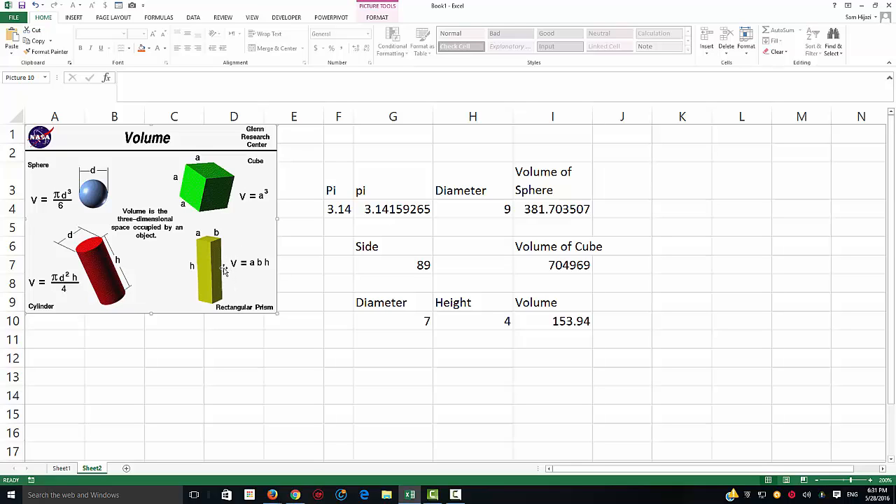
click(401, 367)
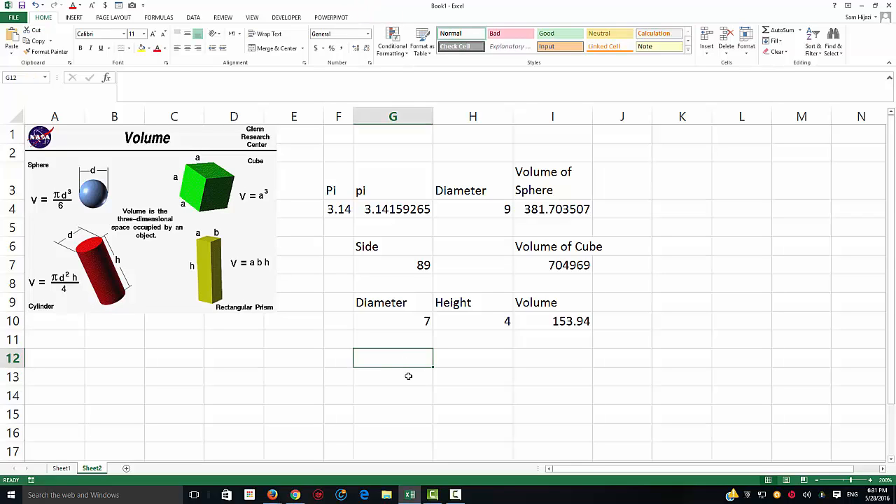
text(len)
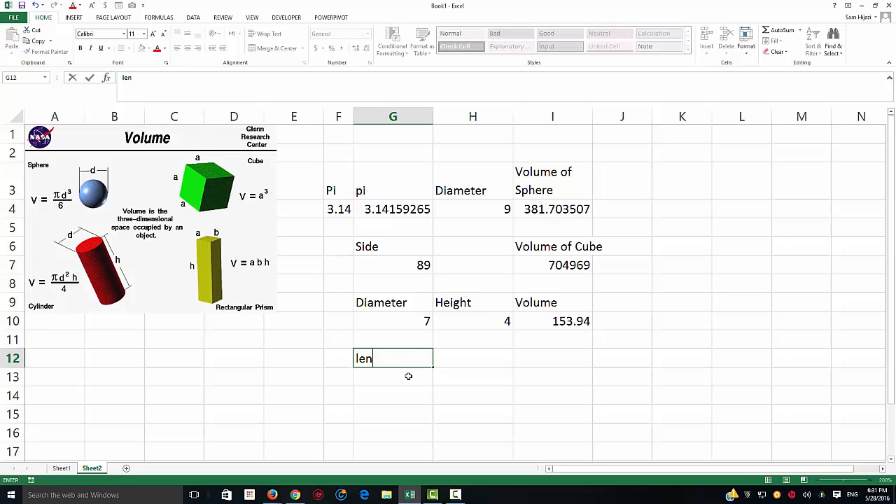
text(gth)
key(Tab)
text(width)
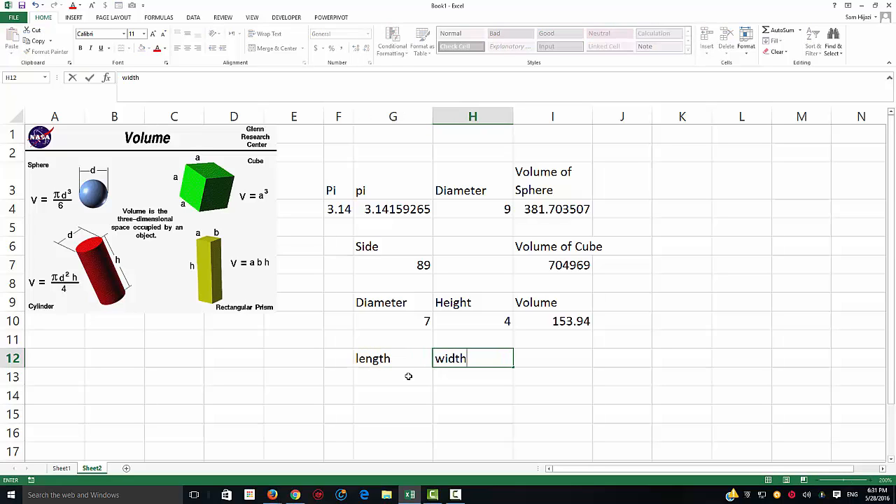
key(Tab)
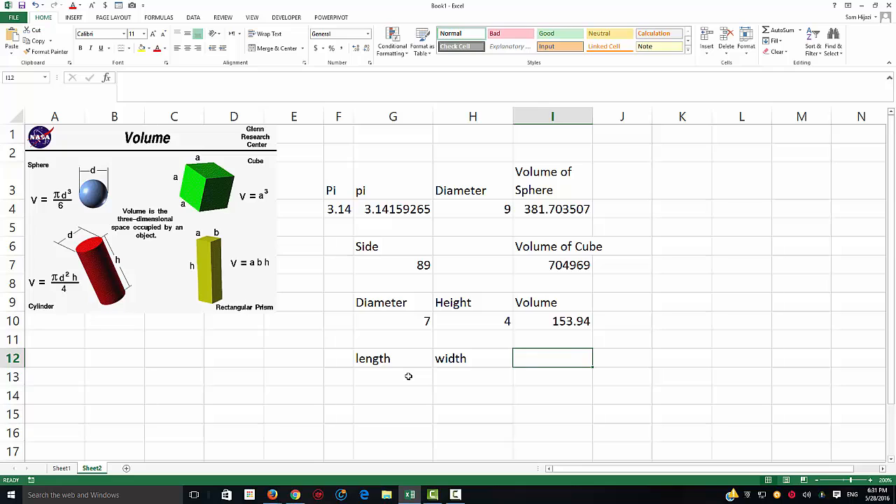
text(H)
key(BackSpace)
text(height)
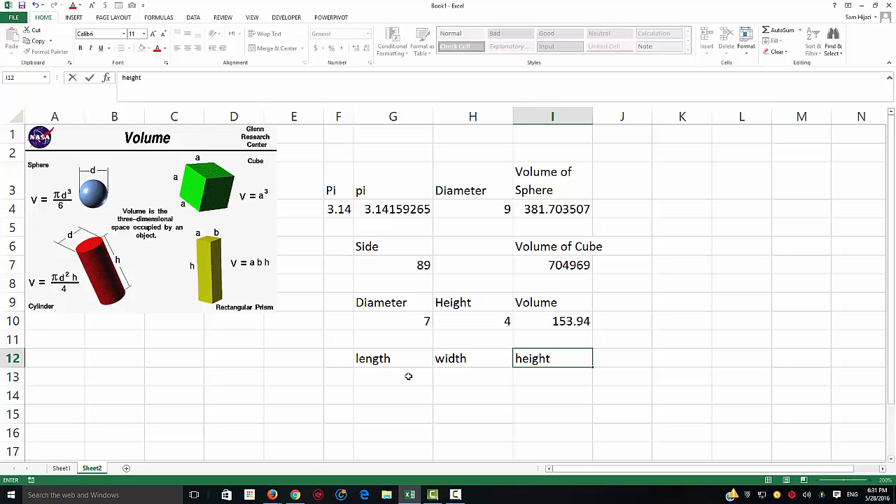
key(Return)
- Enter the prism's length 5, width 8 and height 9 in cells G13, H13 and I13
key(Down)
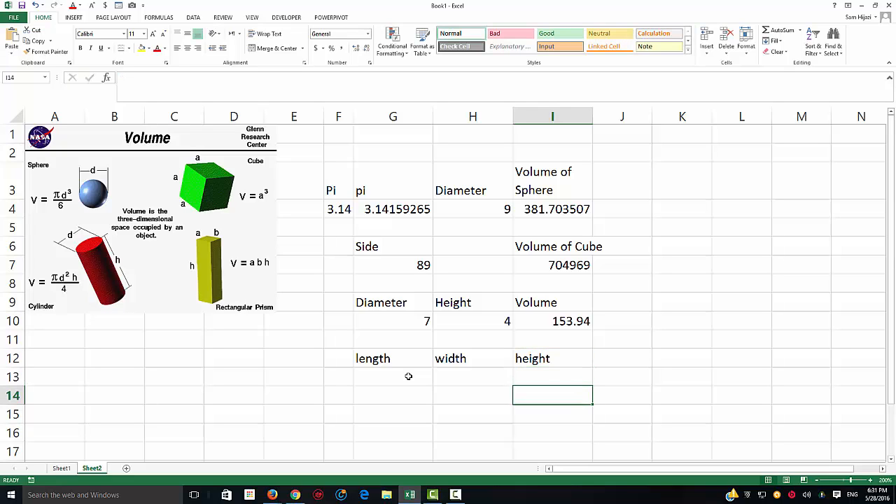
key(Up)
key(Left)
key(Left)
text(5)
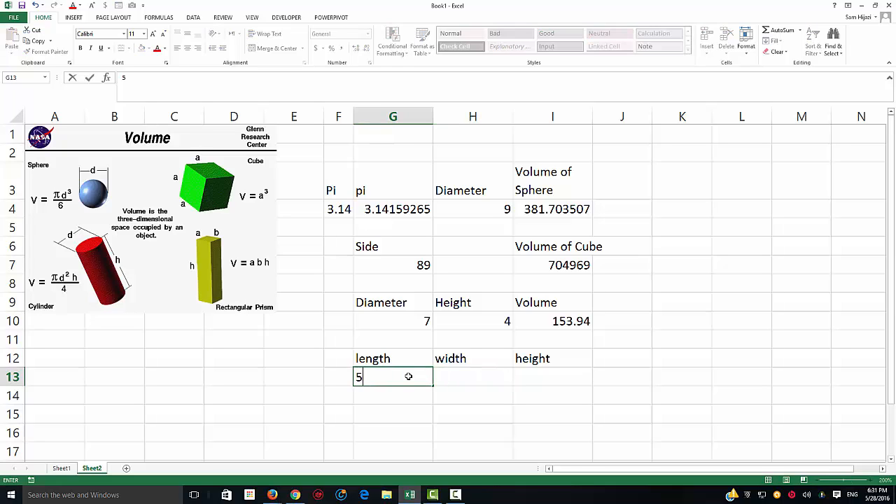
key(Tab)
text(8)
key(Tab)
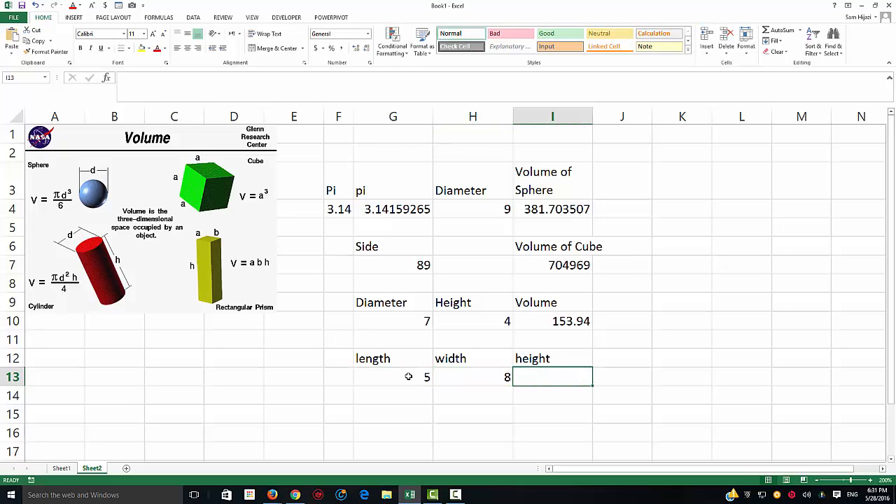
text(9)
key(Up)
- Enter the heading "volume of Rectangular Prism" in cell J12
key(Right)
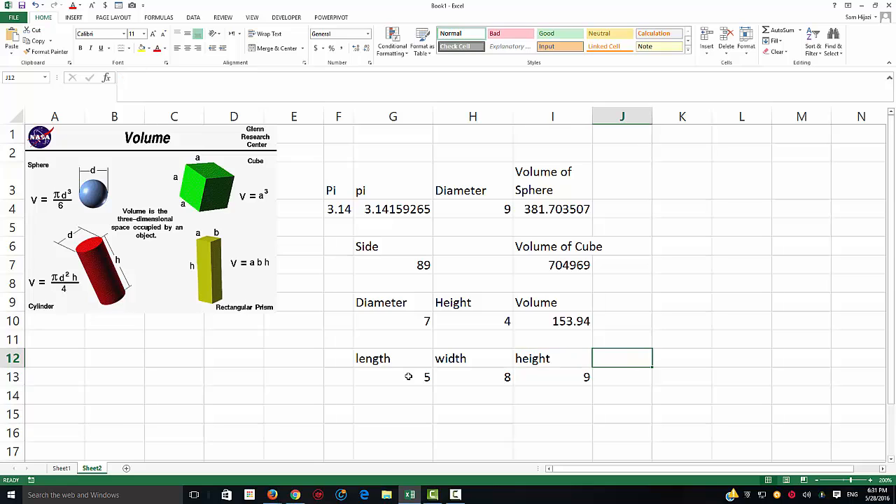
text(volume o)
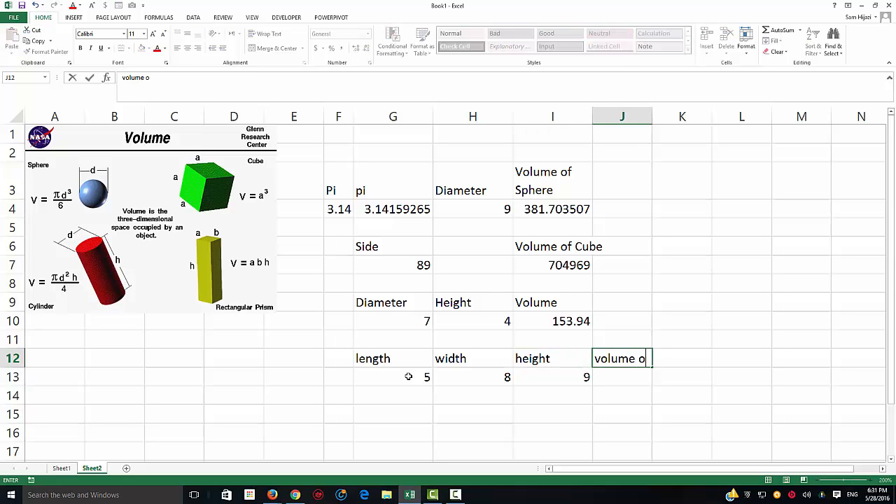
key(BackSpace)
text(of Re)
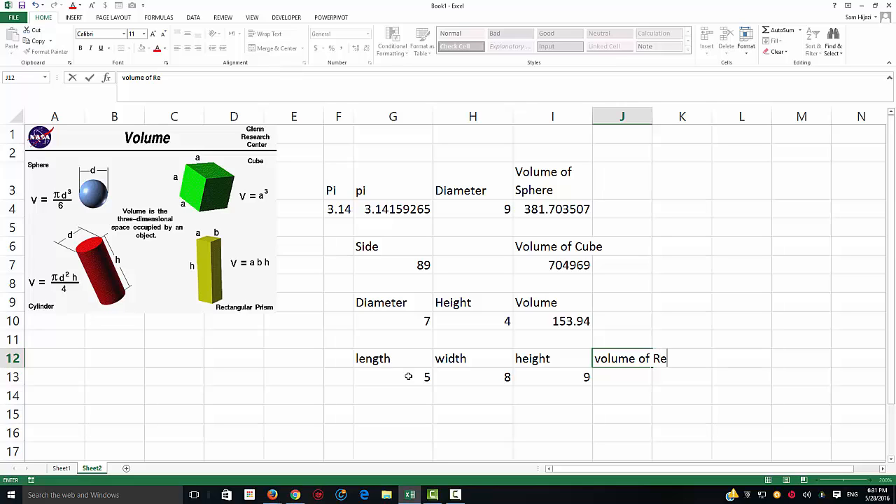
text(ctangular )
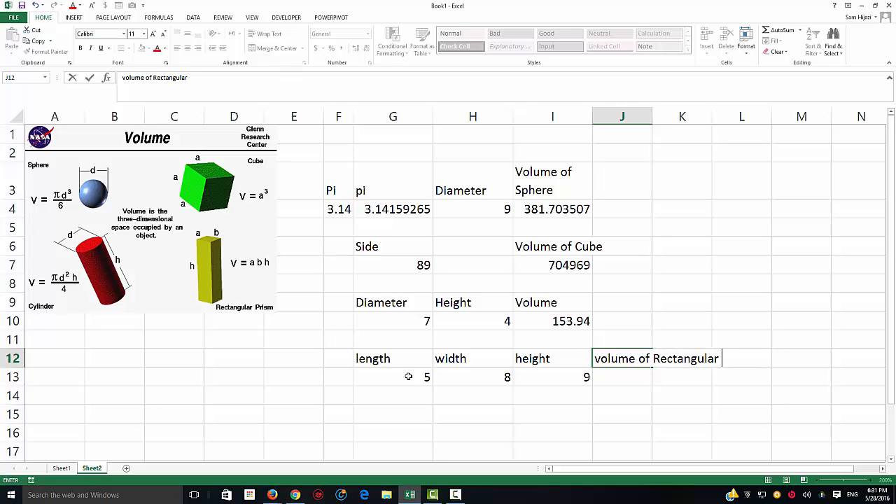
text(Prism)
key(Return)
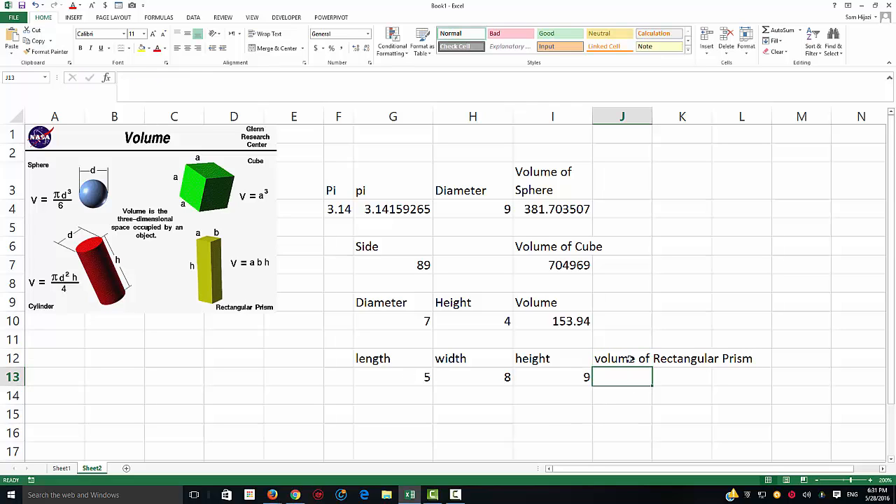
- Wrap the heading text in J12 and widen column J so the word Rectangular fits on one line
click(630, 360)
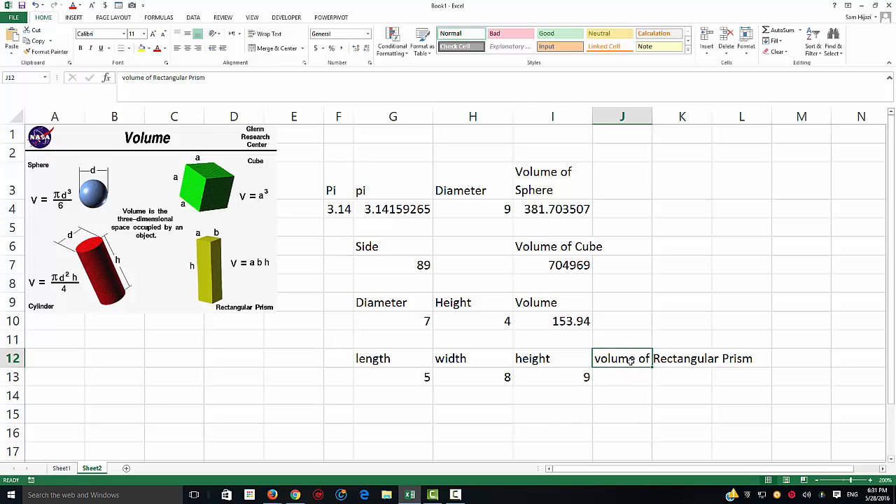
click(277, 34)
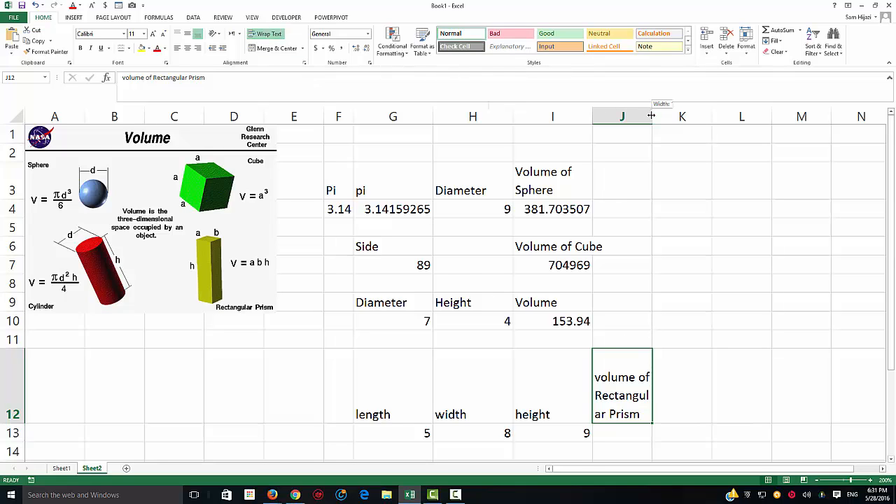
drag(652, 115, 670, 116)
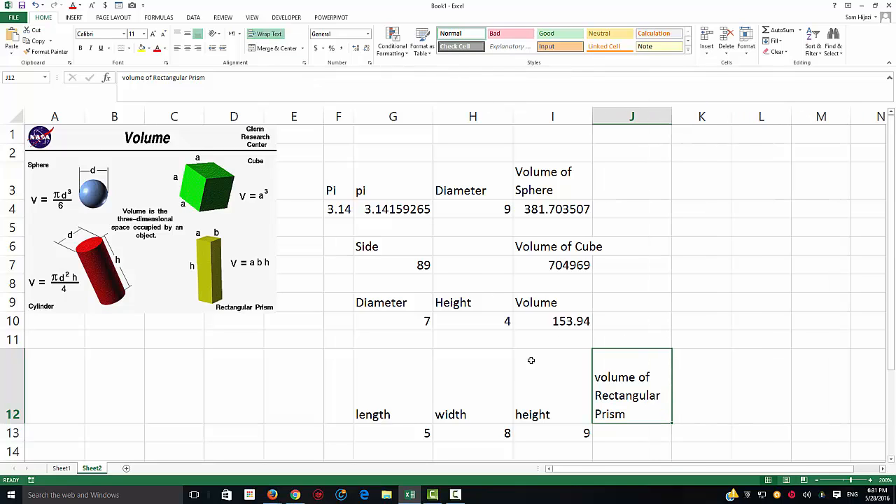
- Apply the Neutral cell style to the prism headings G12:J12 and the Good style to the sphere headings G3:I3
drag(397, 386, 610, 387)
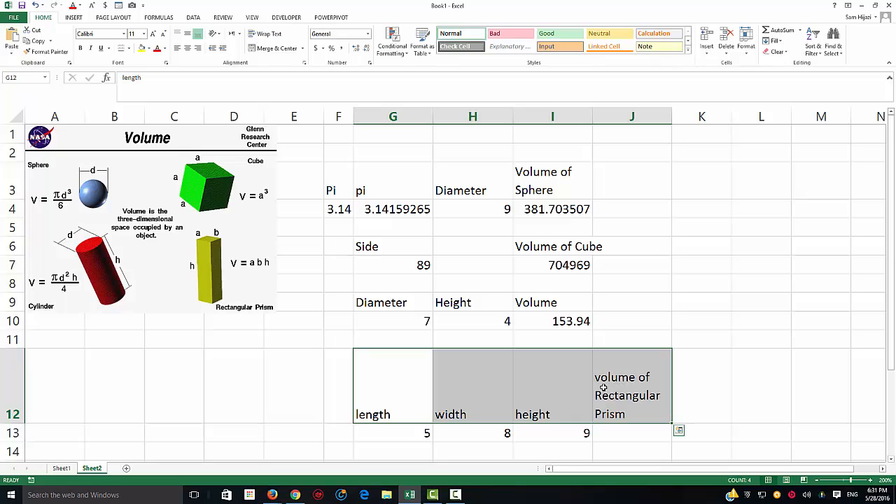
click(608, 37)
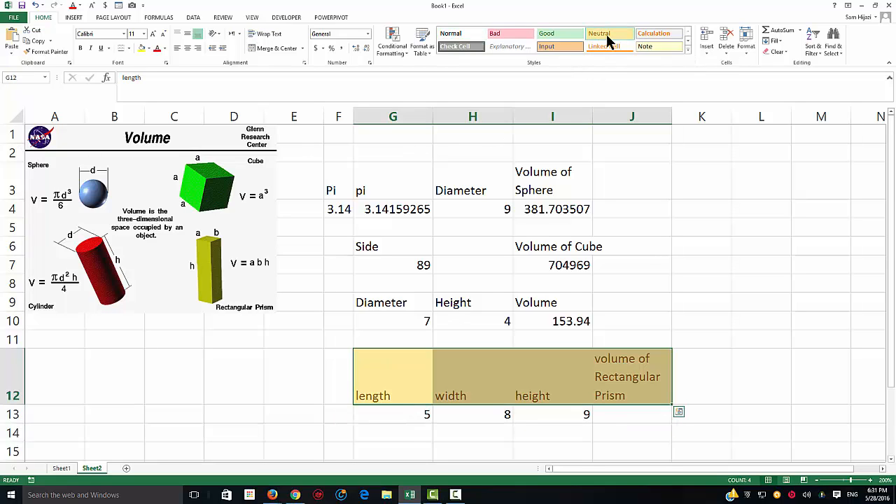
drag(367, 186, 553, 187)
click(559, 33)
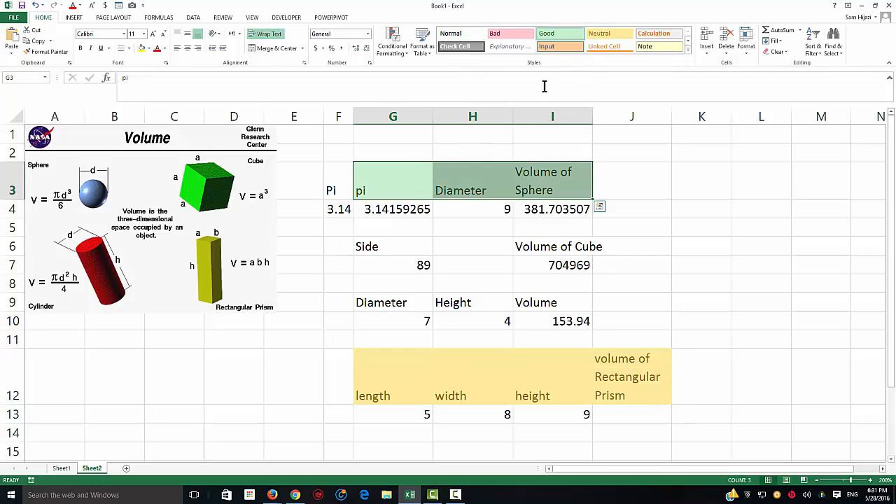
- Apply the Neutral cell style to the cube headings G6:I6 and the Bad style to the cylinder headings G9:I9
drag(407, 250, 592, 246)
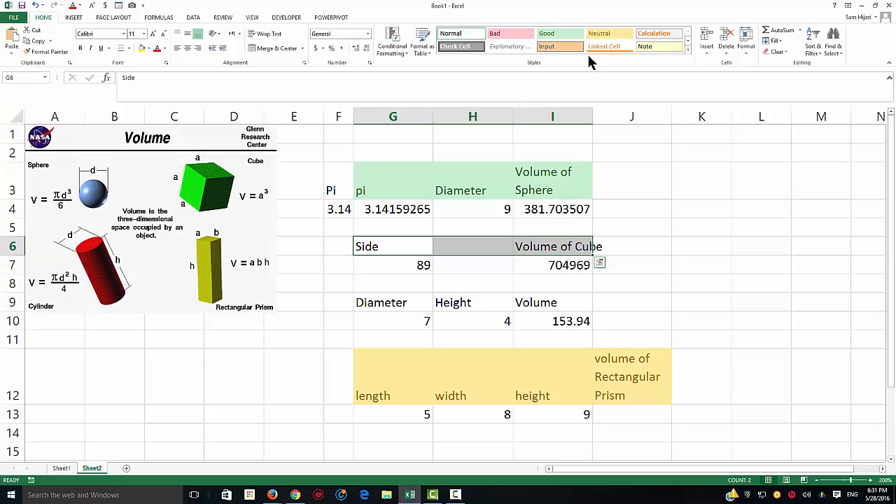
click(600, 33)
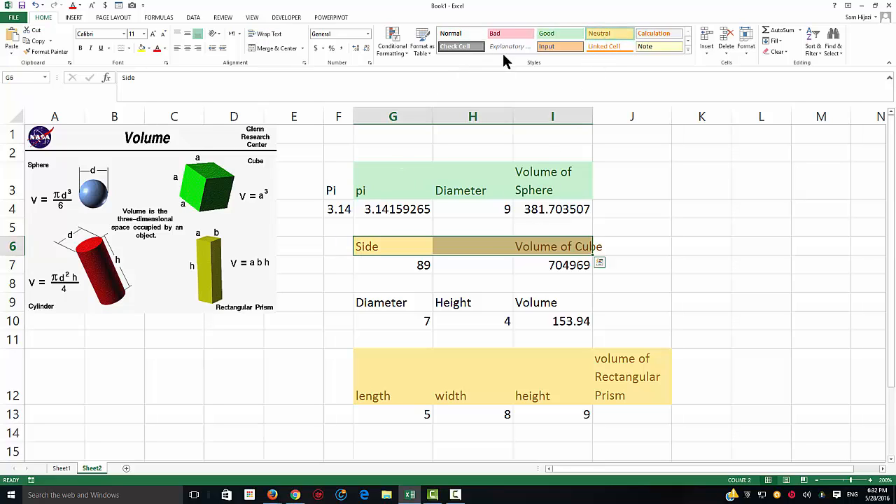
drag(410, 300, 539, 302)
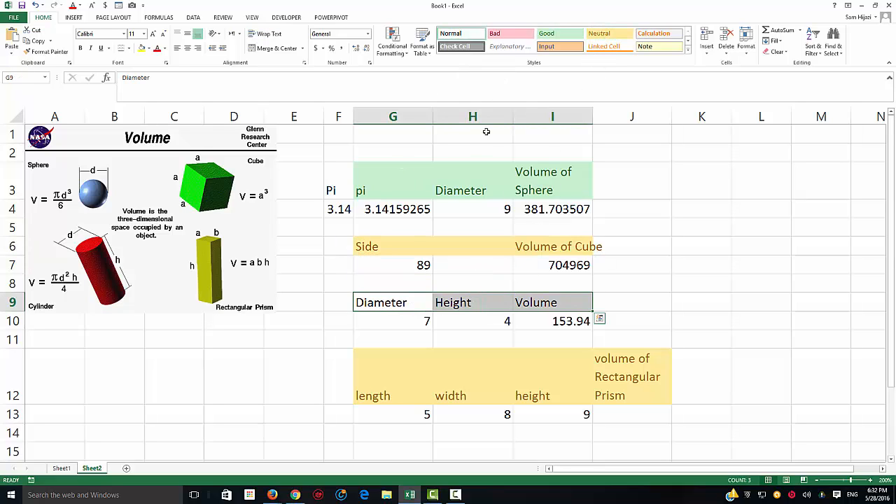
click(497, 32)
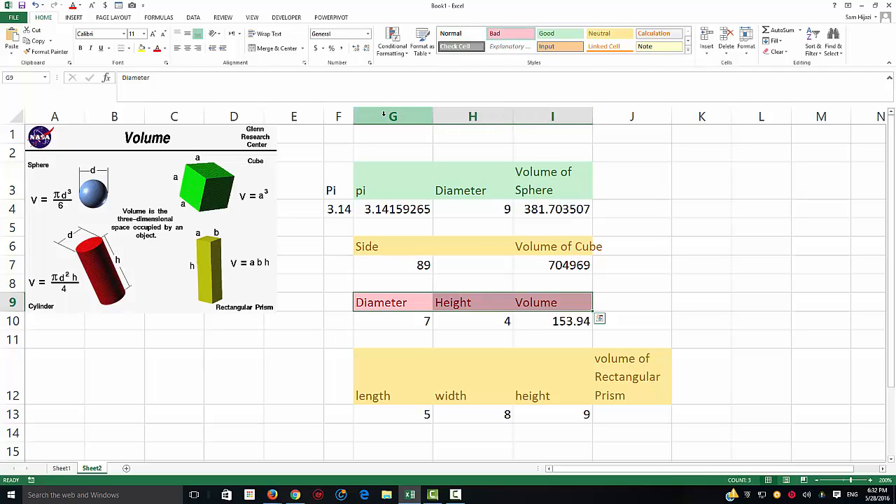
- Widen columns G through I together to an equal width so the volume headings fit on one line
drag(384, 115, 648, 117)
drag(672, 105, 673, 106)
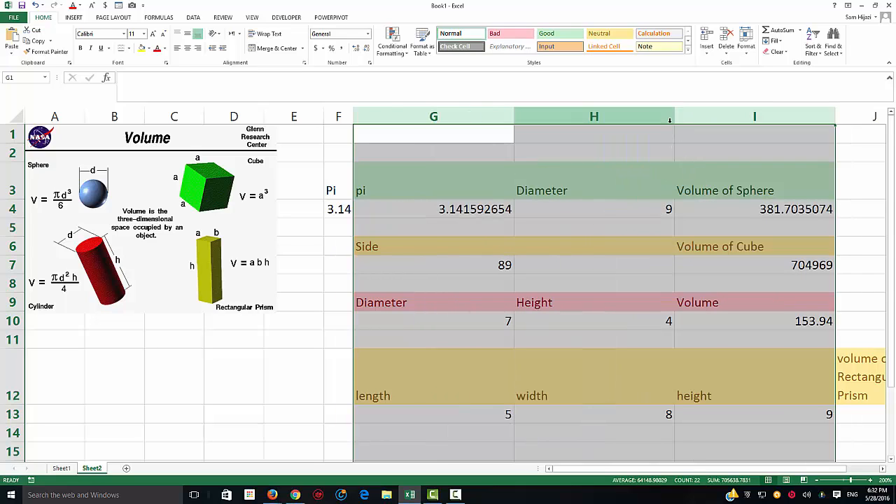
click(633, 351)
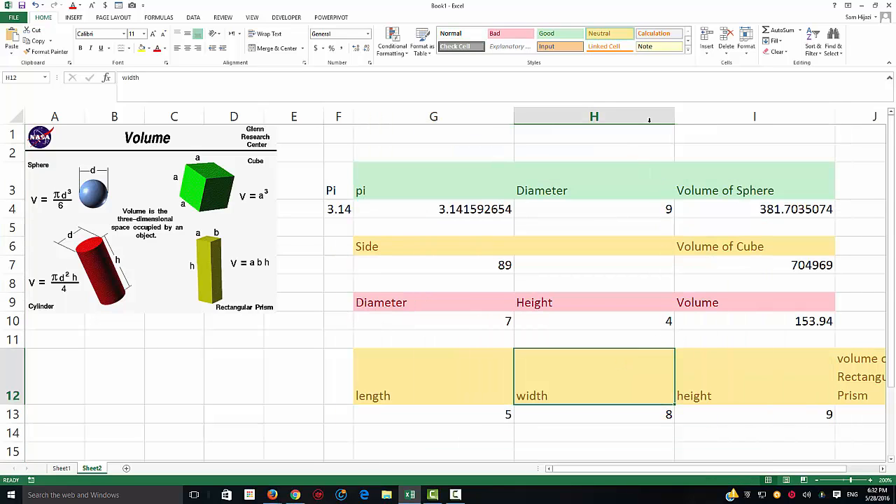
- Narrow column G to a width of about 15.57 and make column H just wide enough for its Diameter heading
drag(674, 119, 629, 120)
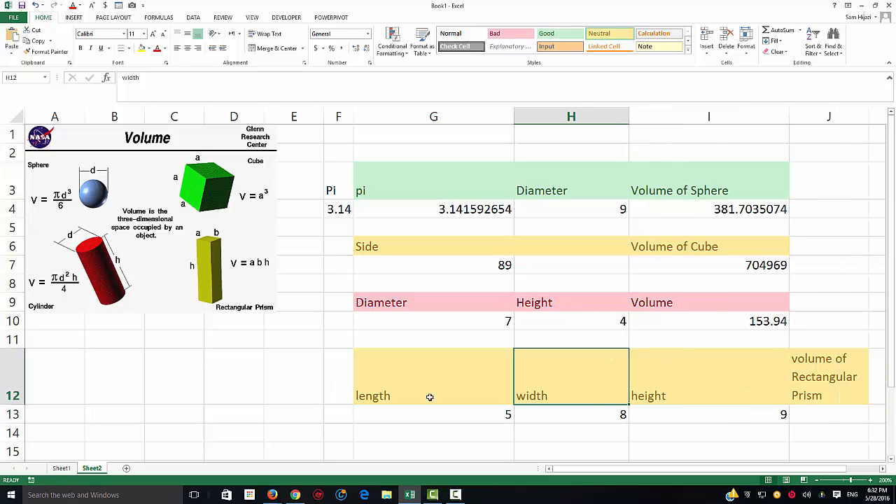
click(662, 362)
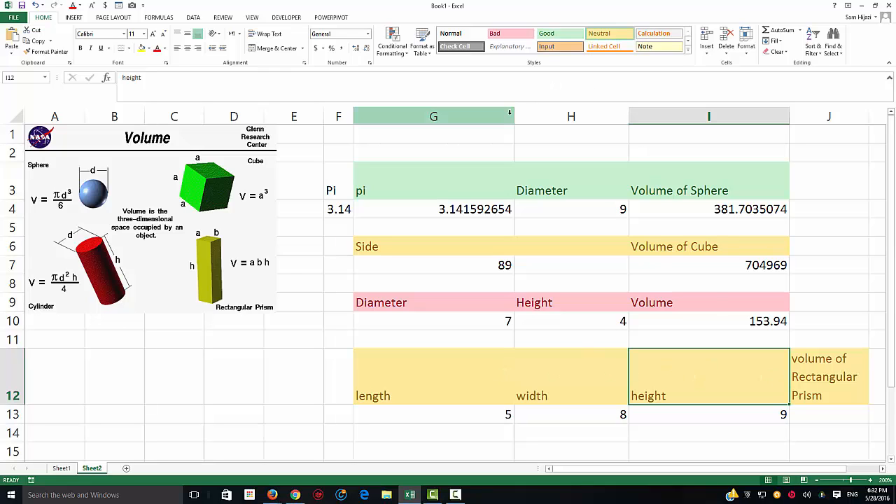
drag(514, 118, 460, 118)
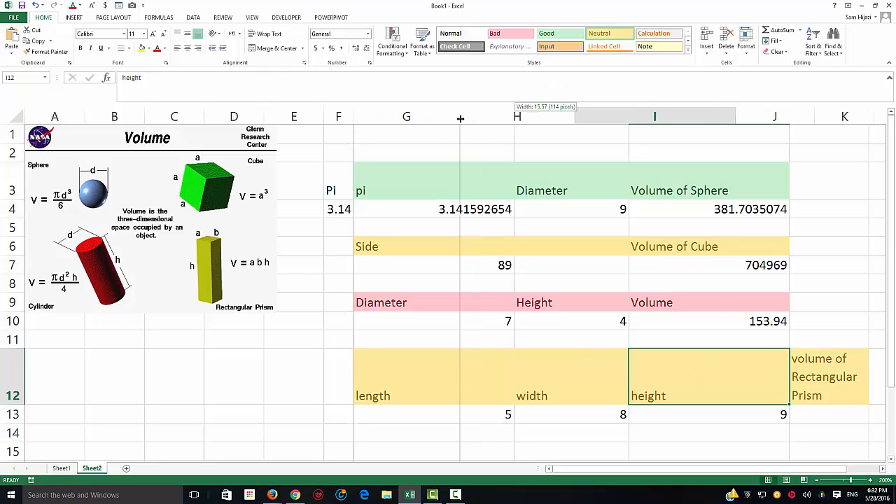
drag(574, 118, 529, 119)
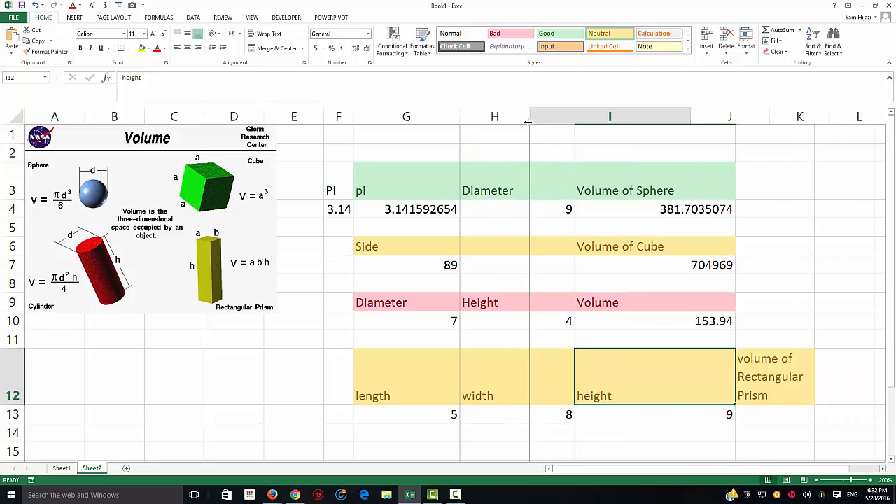
- Enter the rectangular prism volume formula =G13*H13*I13 in cell J13 and reselect the cell to show its formula
click(715, 416)
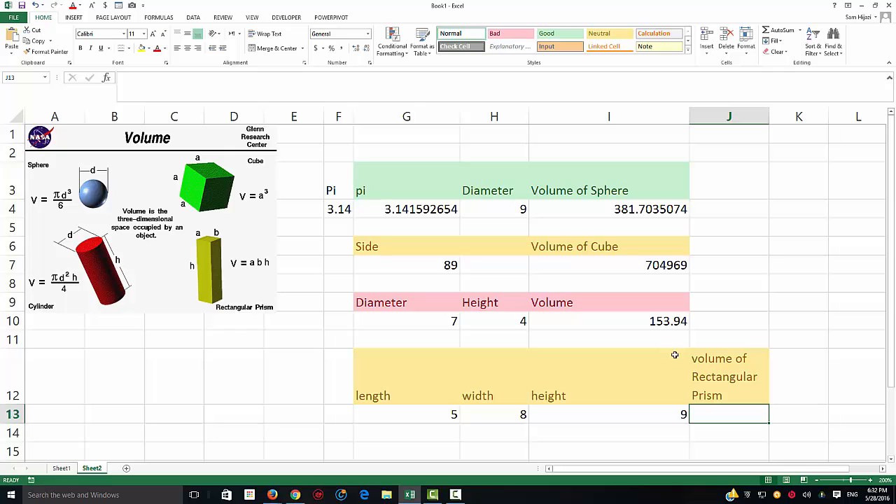
text(=)
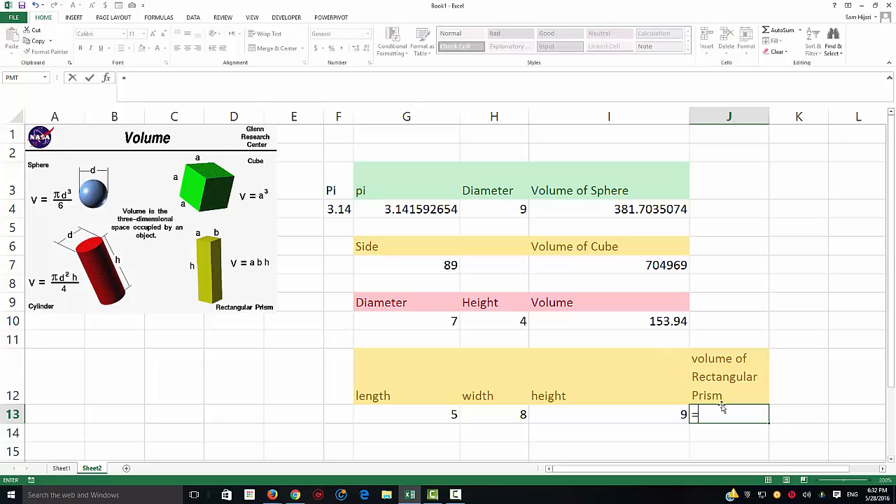
click(452, 415)
text(*)
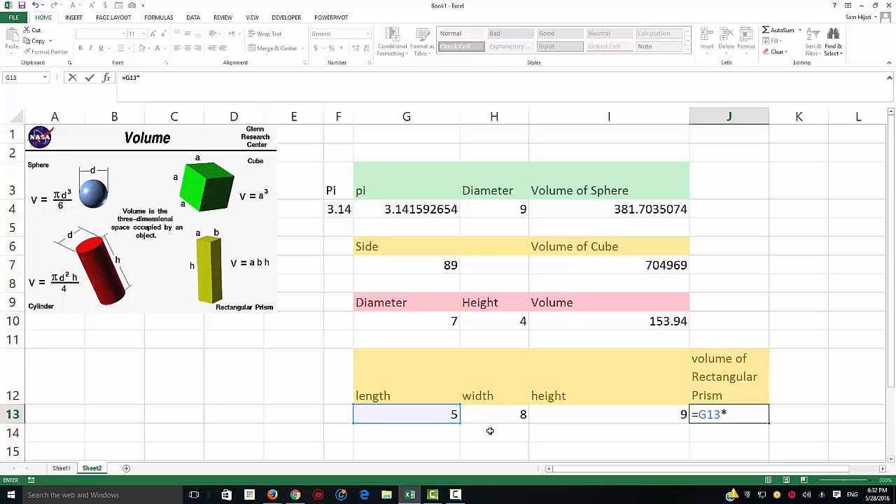
click(506, 414)
text(*)
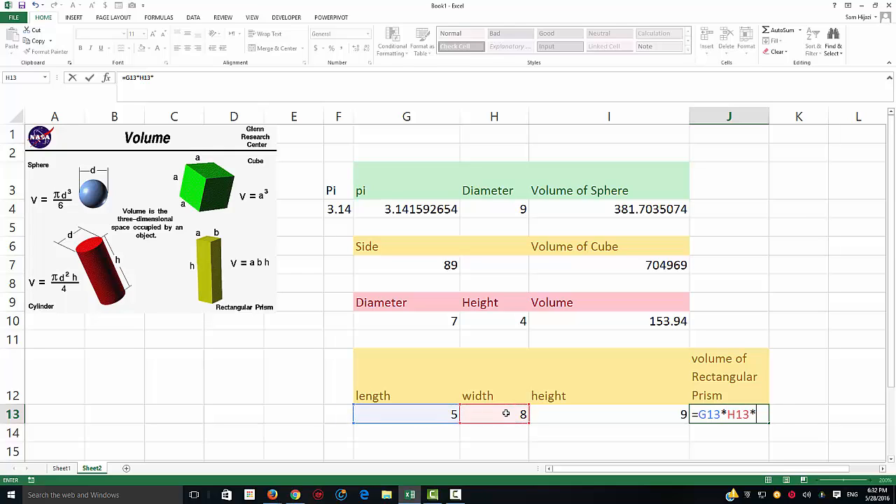
click(562, 409)
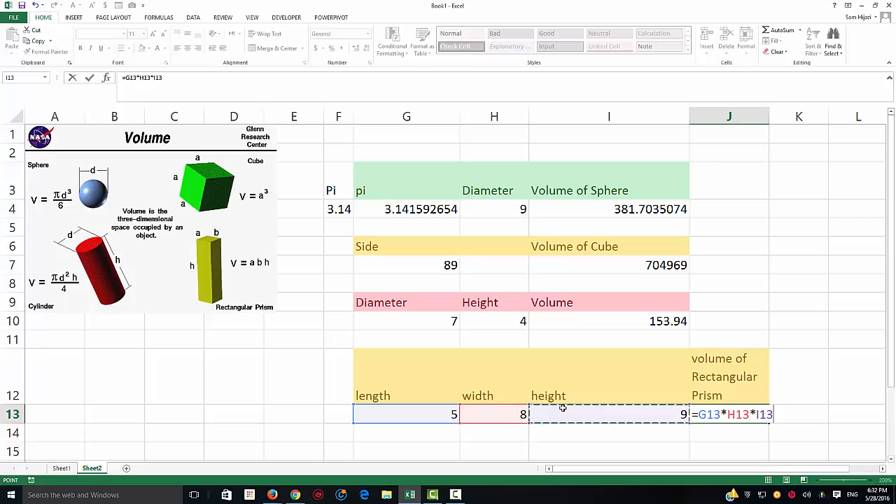
key(Return)
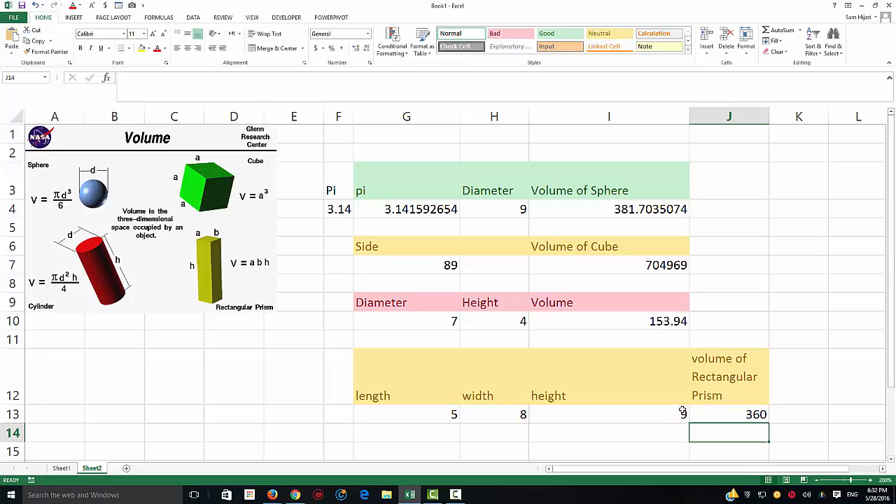
click(711, 416)
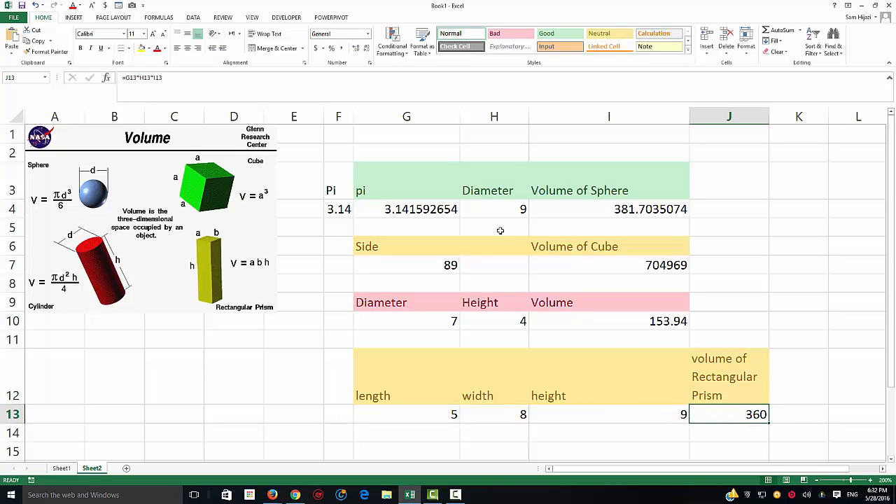
- Run a spell check on columns F through J and close the completion notice
drag(339, 116, 701, 336)
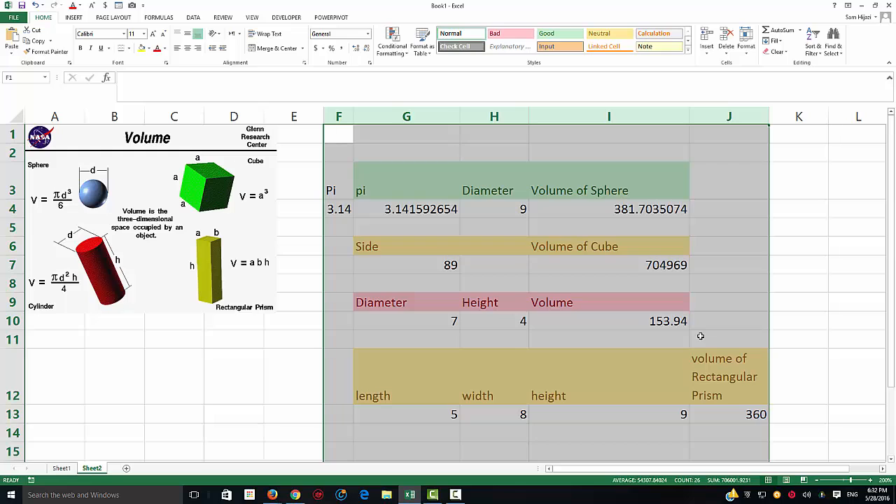
key(F7)
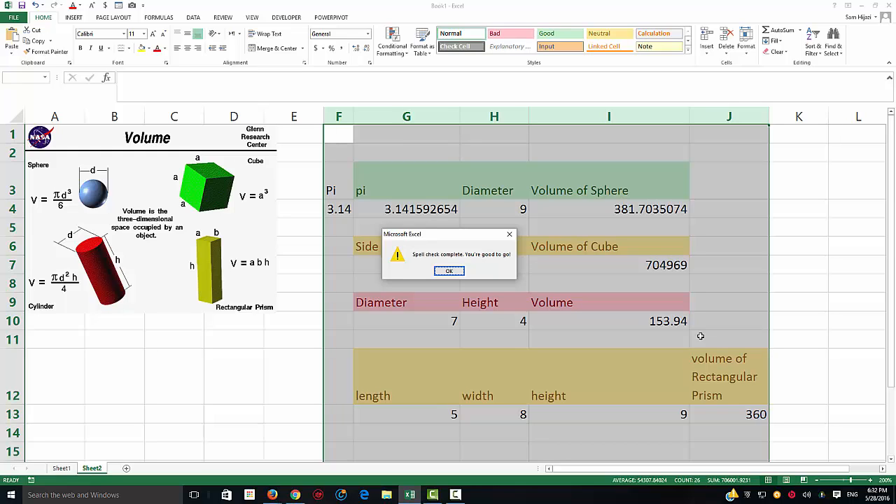
click(445, 272)
click(289, 336)
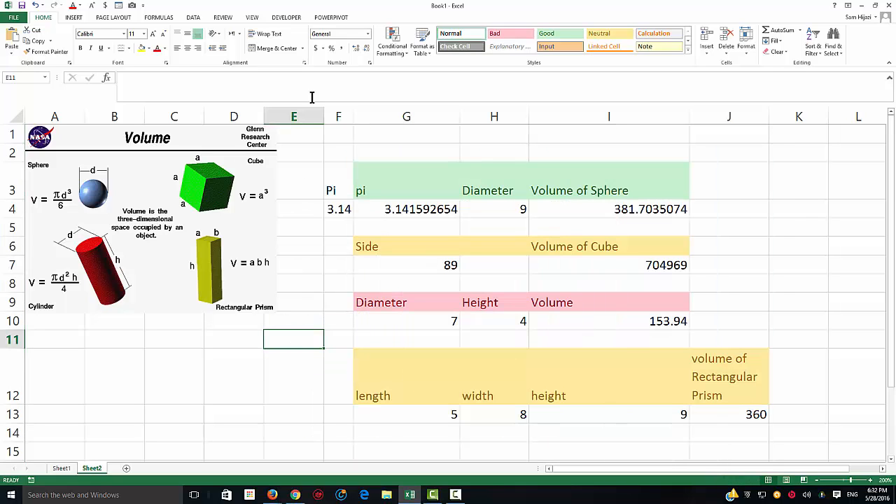
- Run the spell check from cell E11, continuing from the beginning of the sheet, and dismiss the completion notice
click(220, 18)
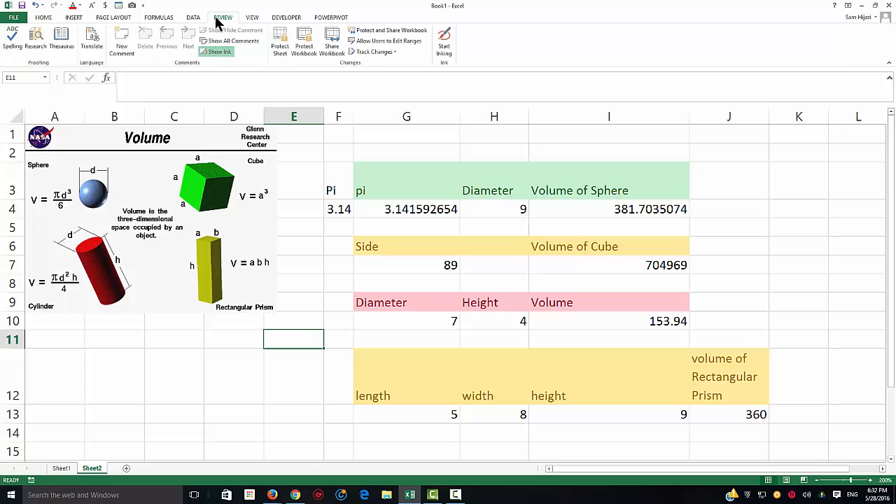
click(11, 42)
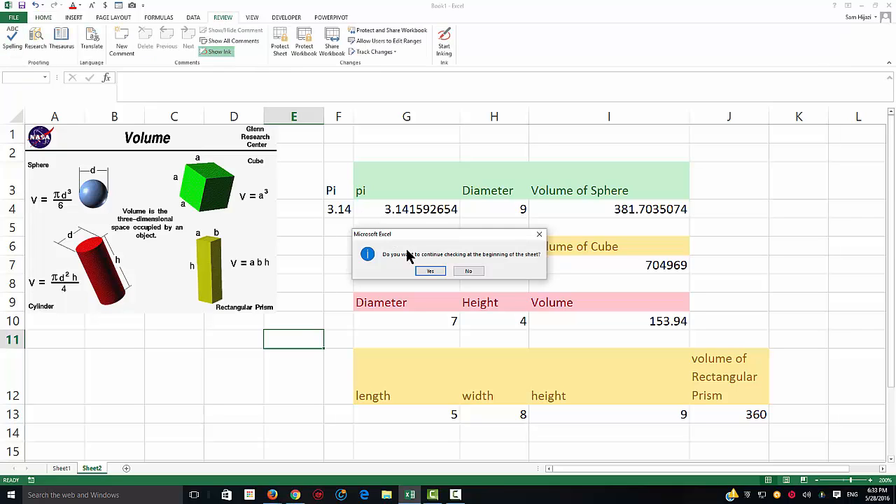
click(426, 270)
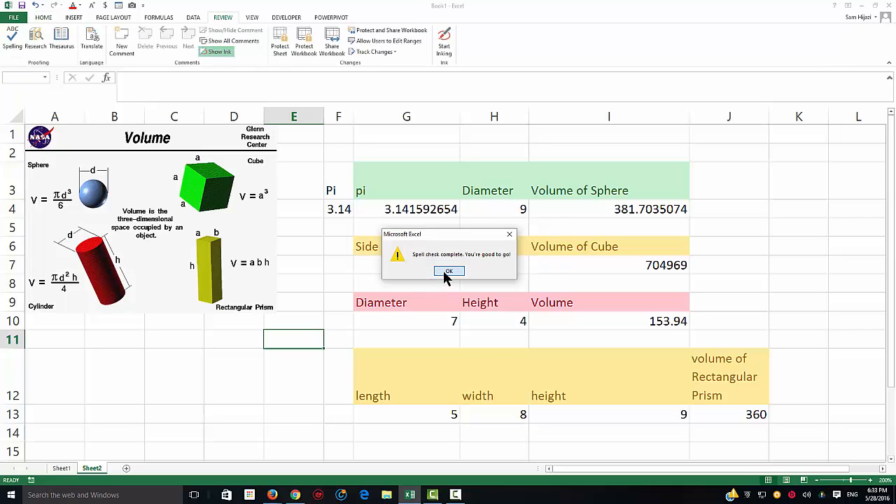
click(443, 270)
click(432, 420)
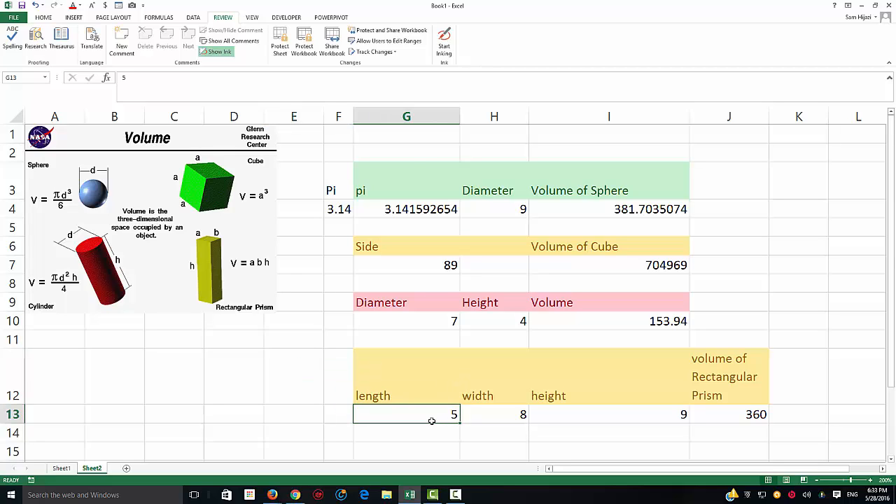